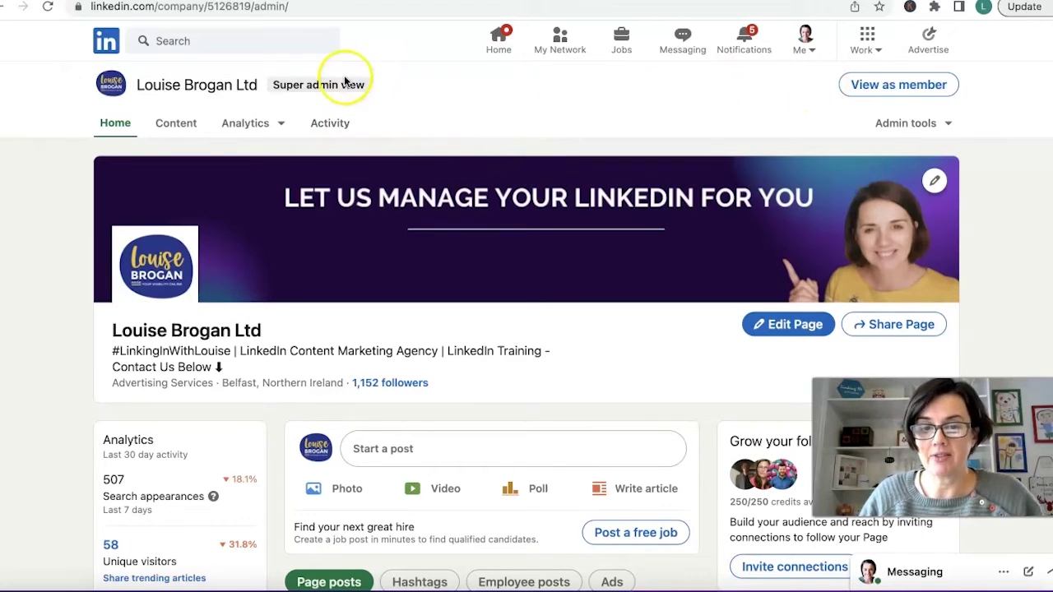
# Step: Open the company page's follower analytics and check the available date range options without changing the range
pyautogui.moveTo(303, 88); pyautogui.dragTo(365, 85)
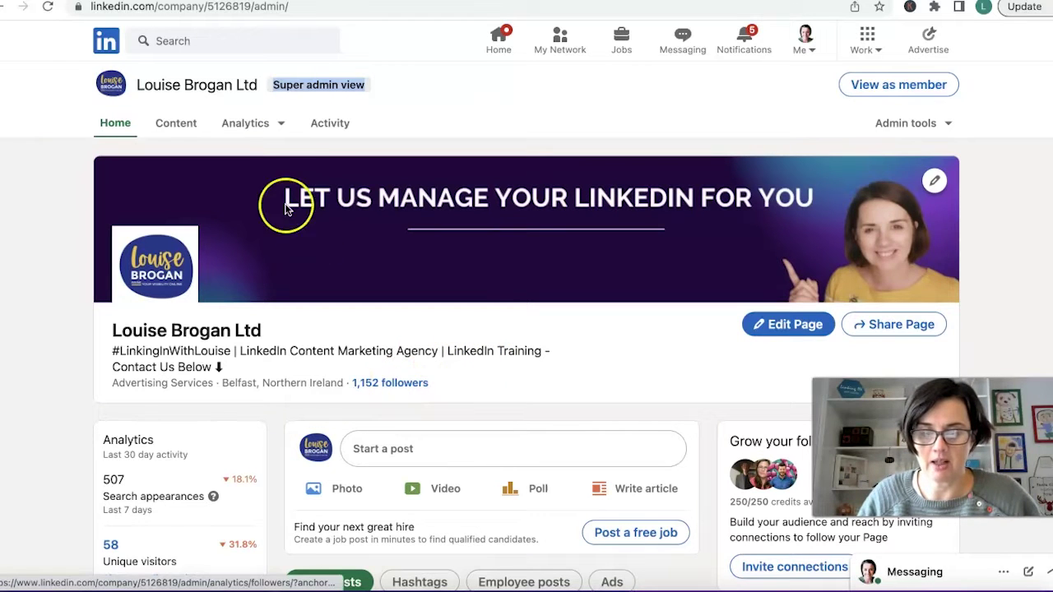
pyautogui.click(252, 129)
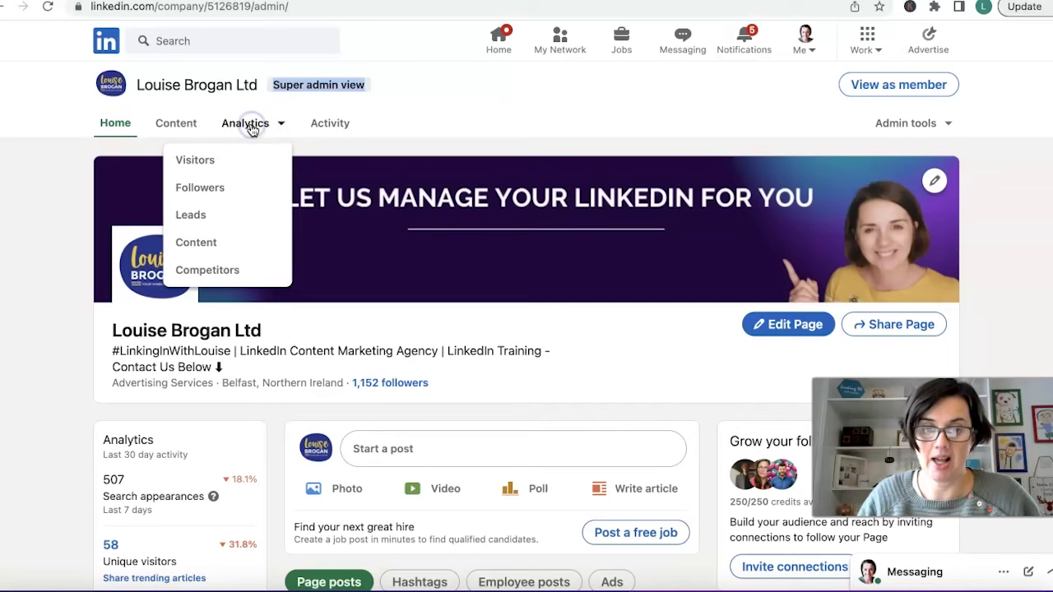
pyautogui.click(195, 189)
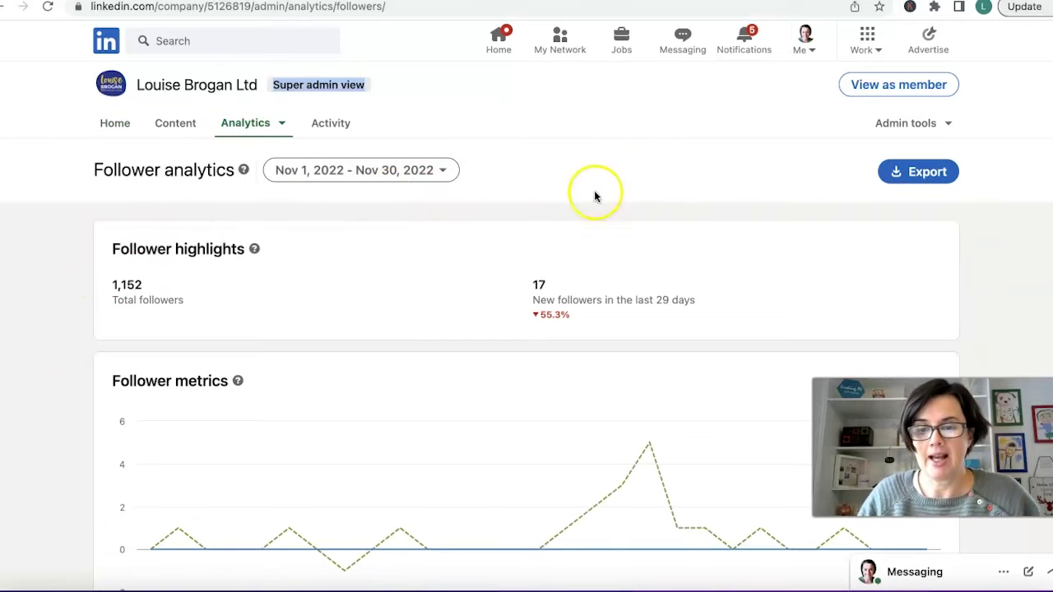
pyautogui.click(442, 169)
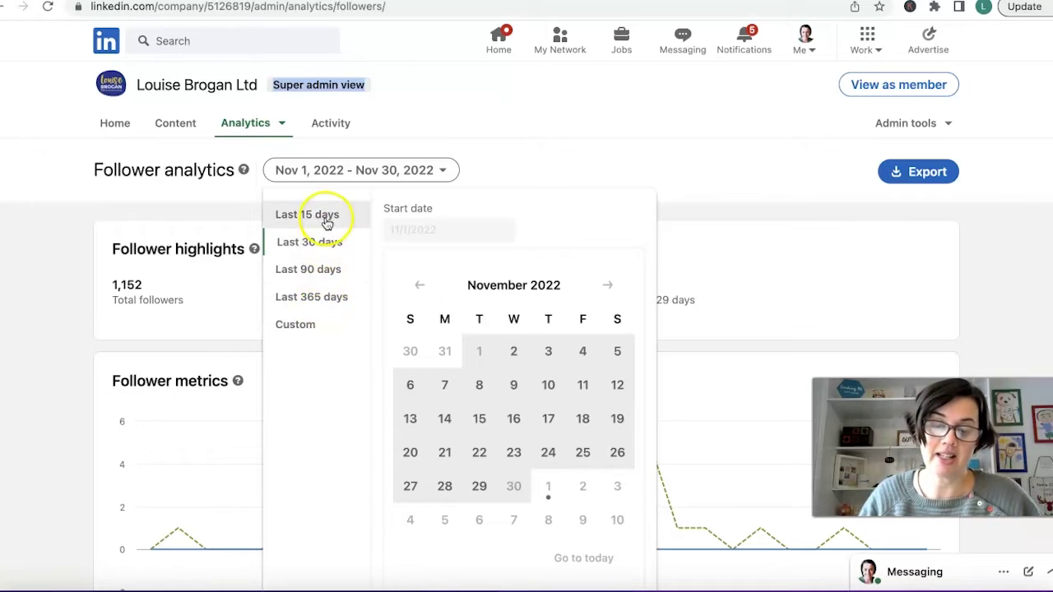
pyautogui.click(560, 170)
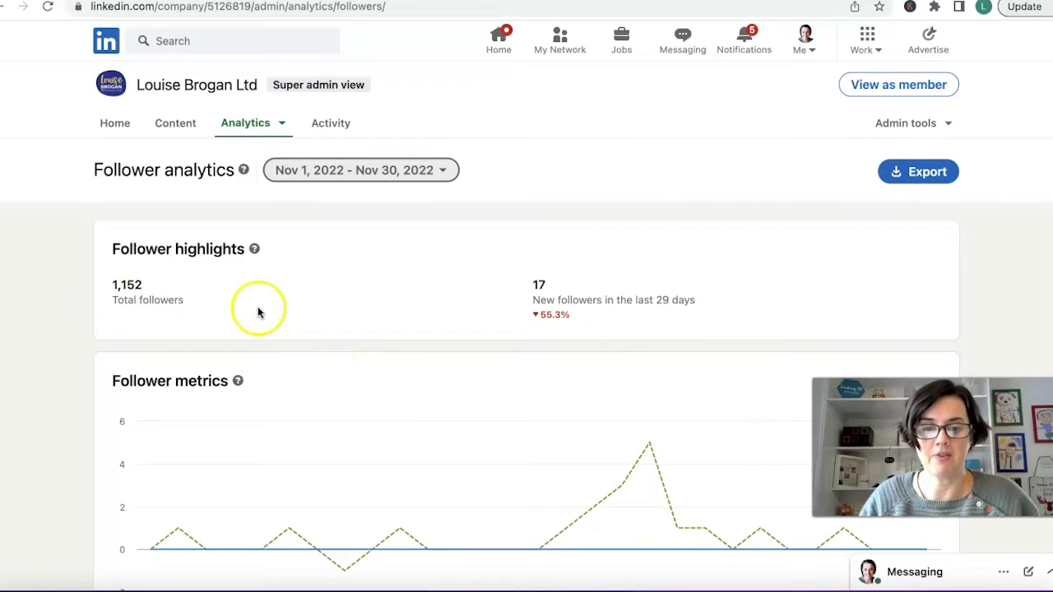
# Step: Break down the follower demographics by company size and by industry
pyautogui.scroll(-3, 423, 313)
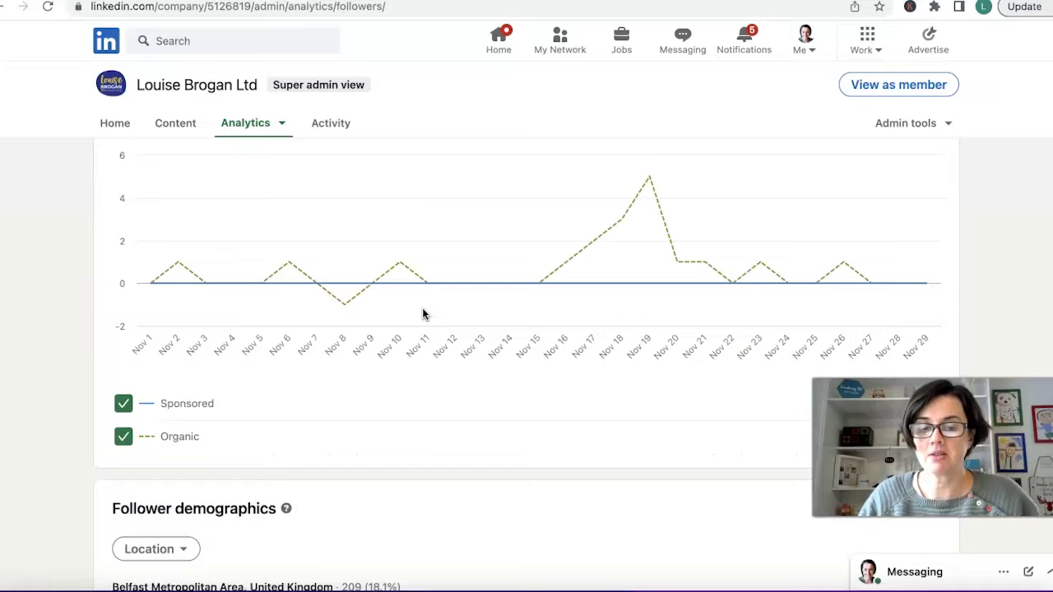
pyautogui.scroll(-4, 423, 313)
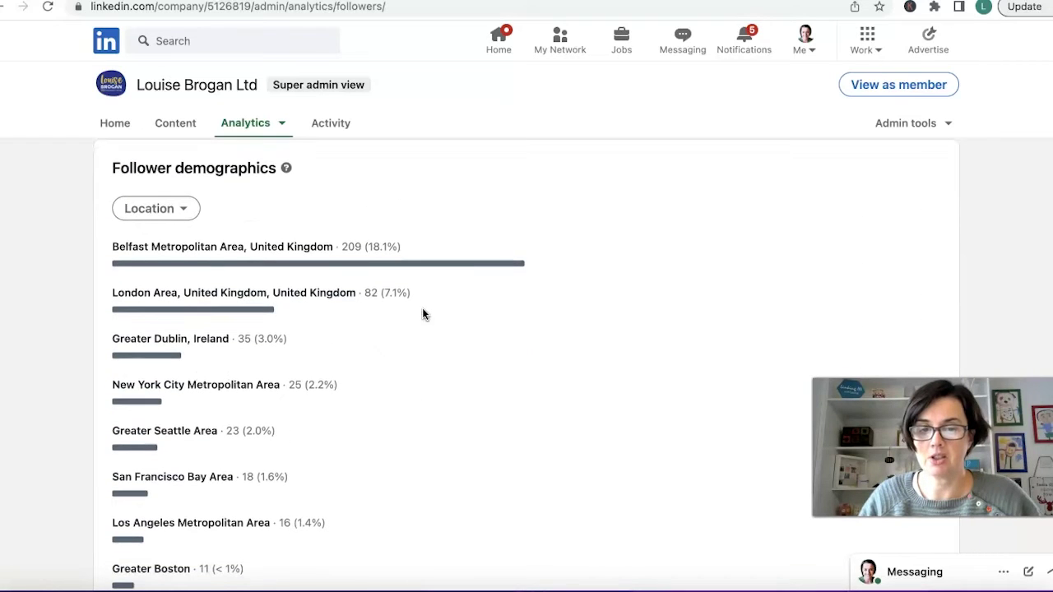
pyautogui.click(156, 211)
pyautogui.click(157, 274)
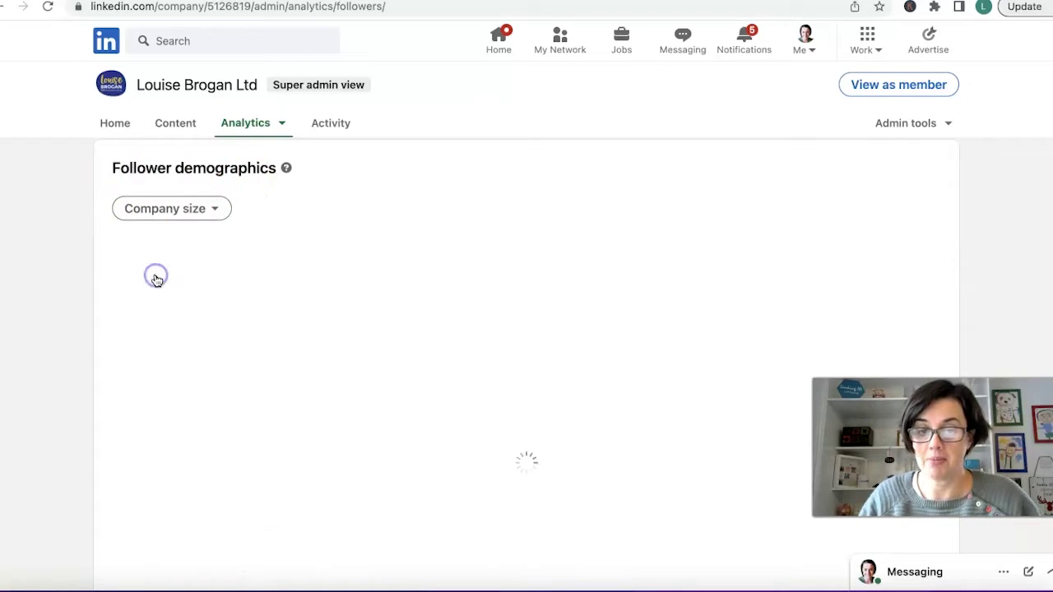
pyautogui.click(207, 208)
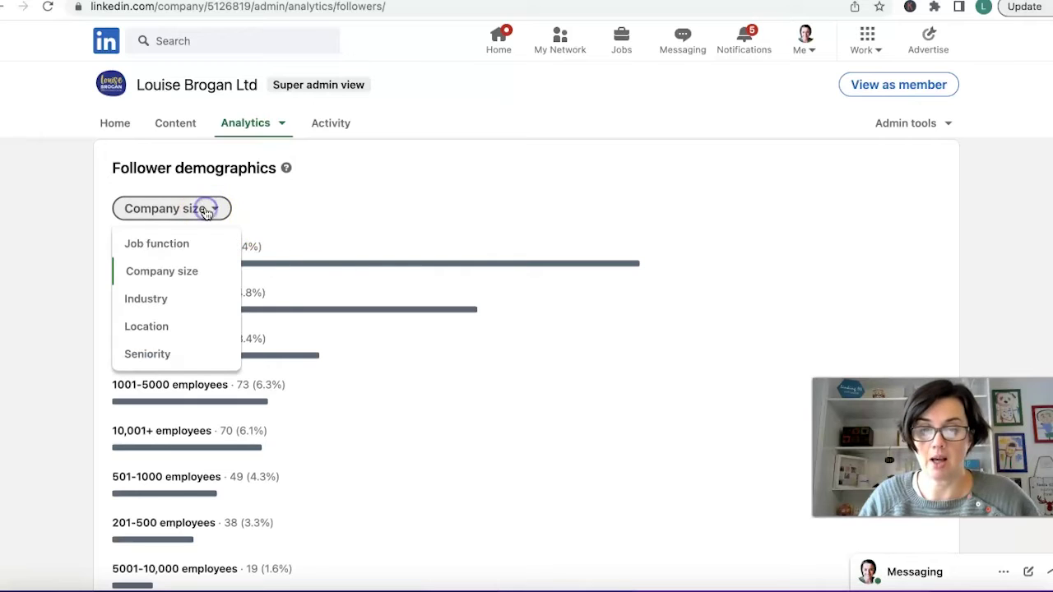
pyautogui.click(168, 301)
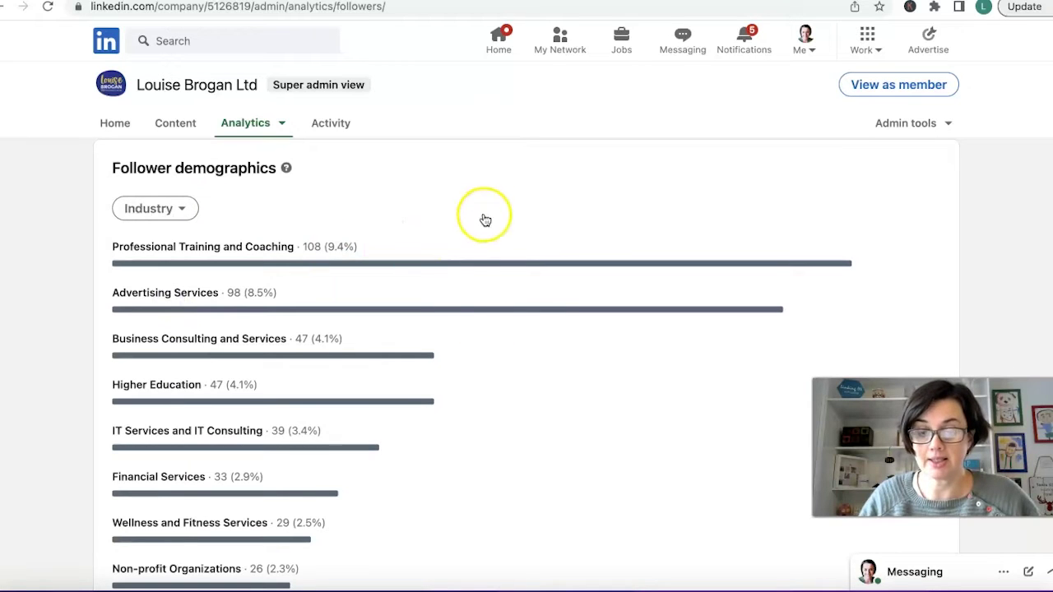
# Step: Read through the complete list of page followers, close it, and check the list's note about being excluded from the report
pyautogui.scroll(-10, 508, 432)
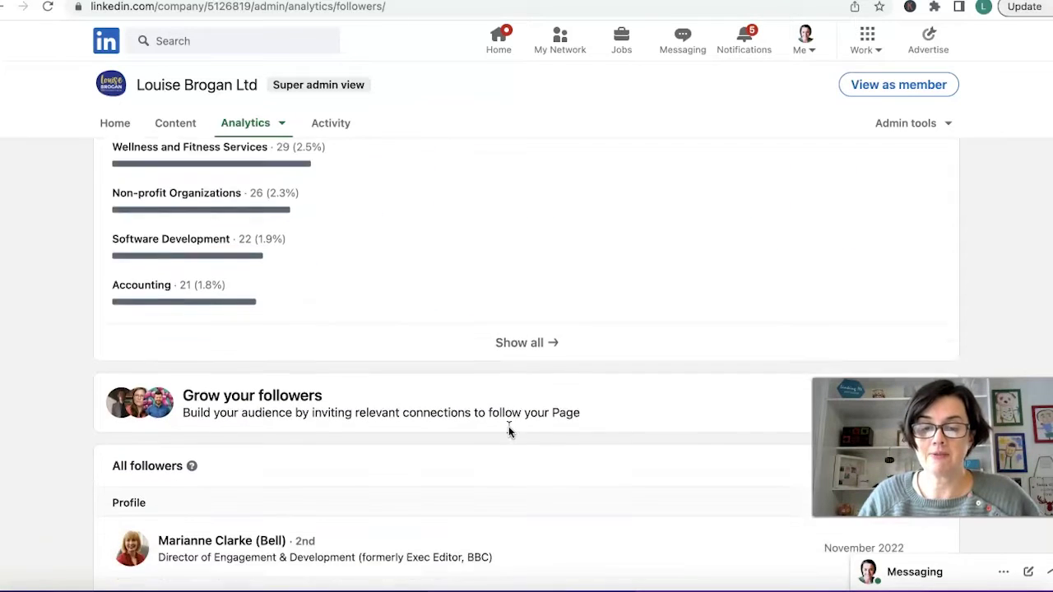
pyautogui.scroll(-4, 510, 434)
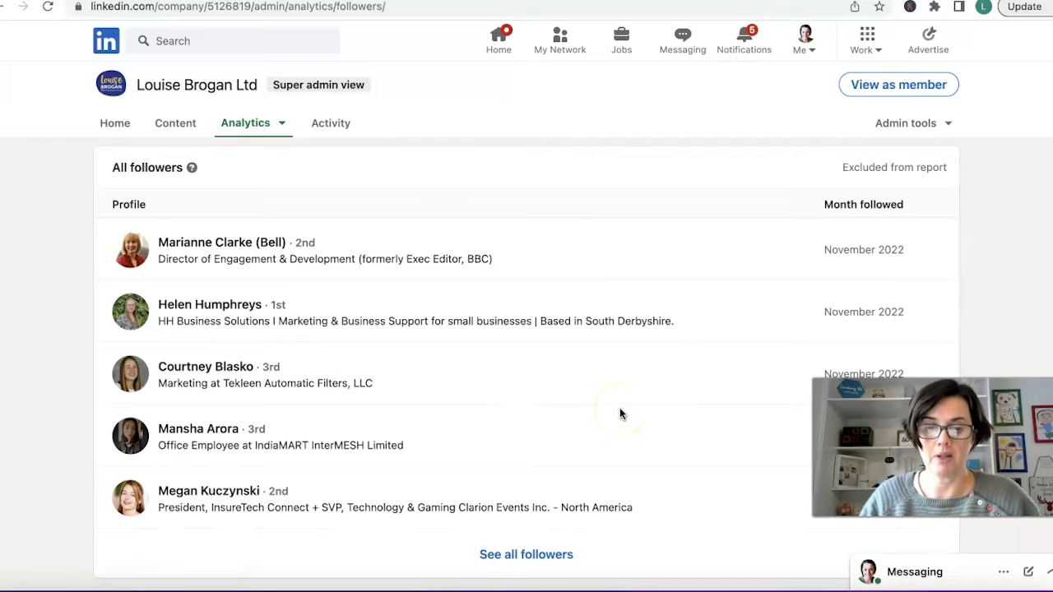
pyautogui.scroll(-1, 619, 414)
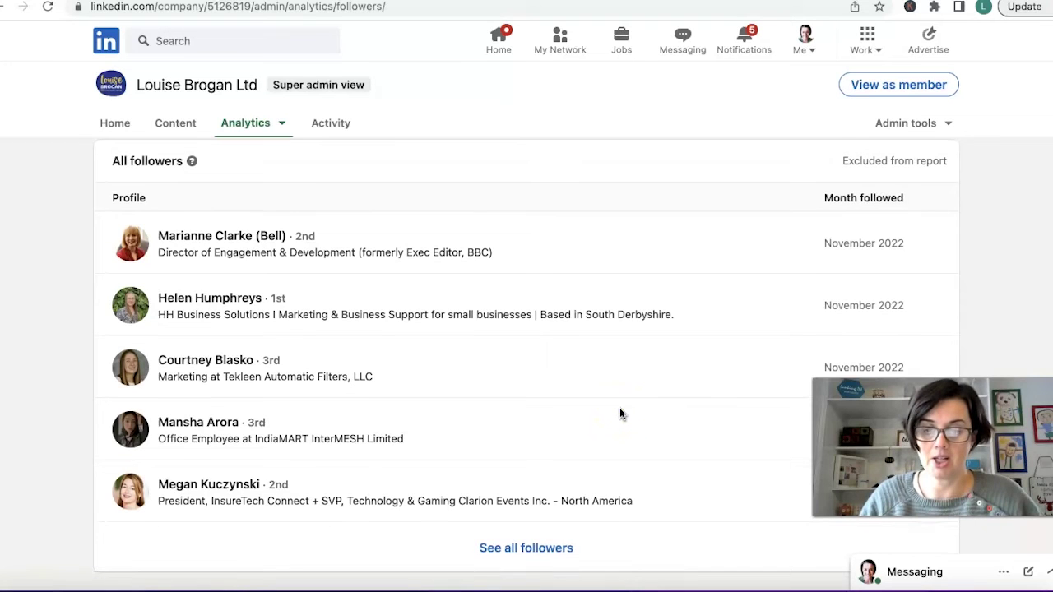
pyautogui.click(545, 550)
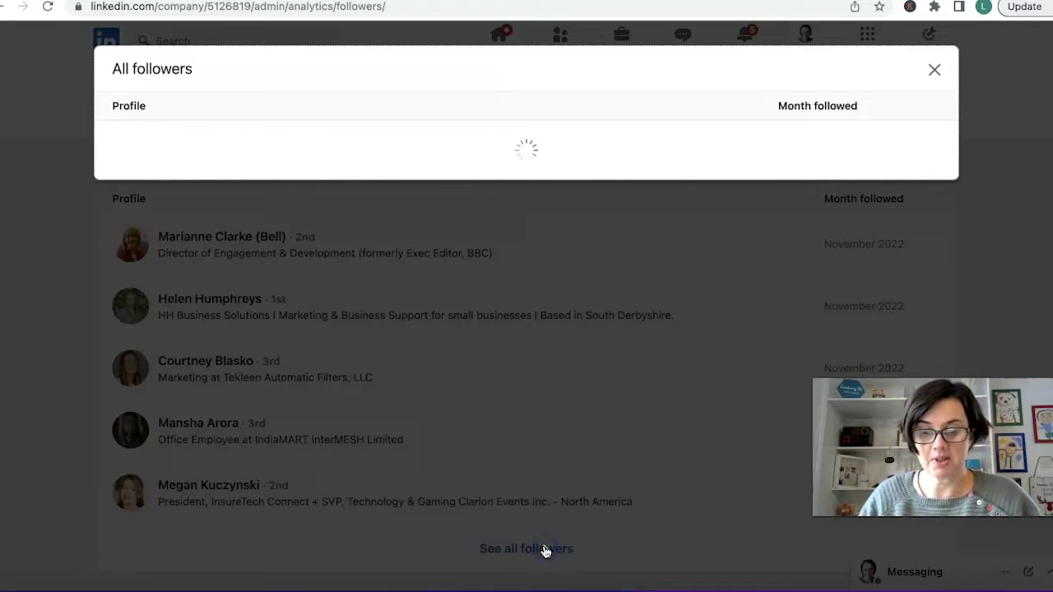
pyautogui.scroll(-12, 711, 334)
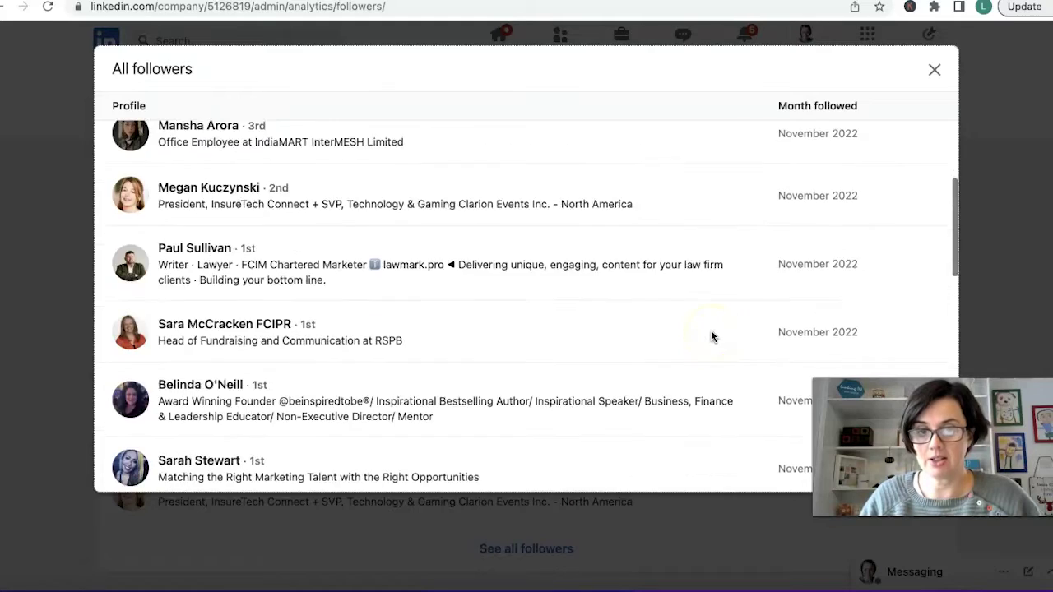
pyautogui.scroll(-8, 711, 331)
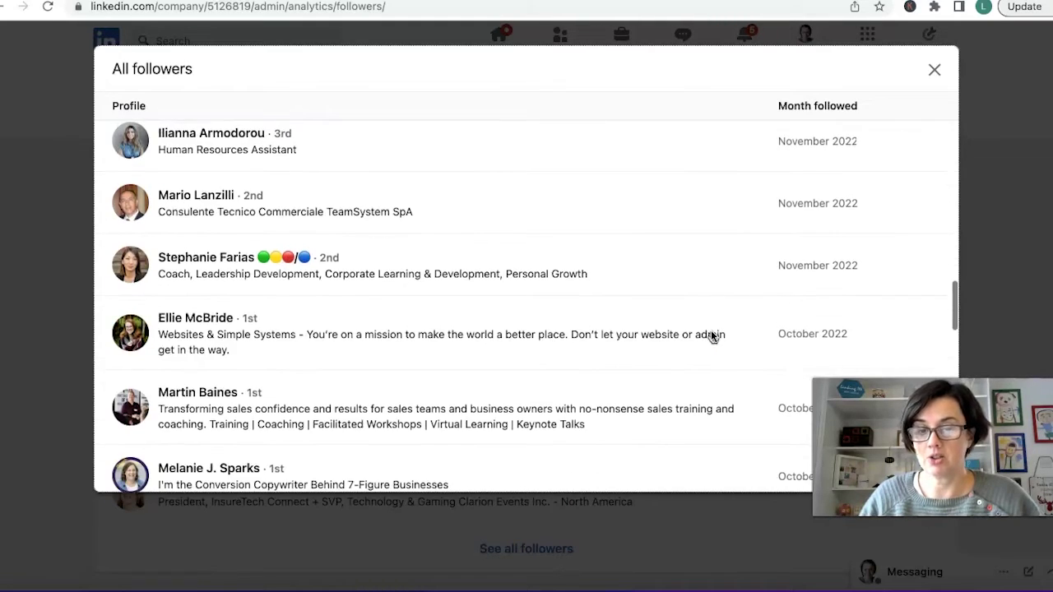
pyautogui.scroll(-6, 713, 336)
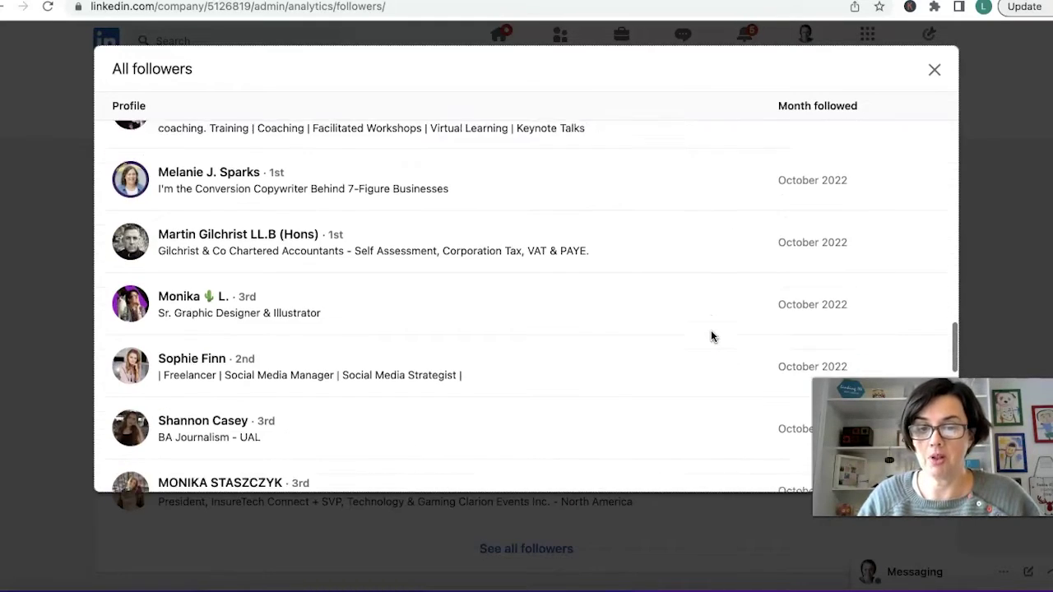
pyautogui.scroll(-5, 711, 336)
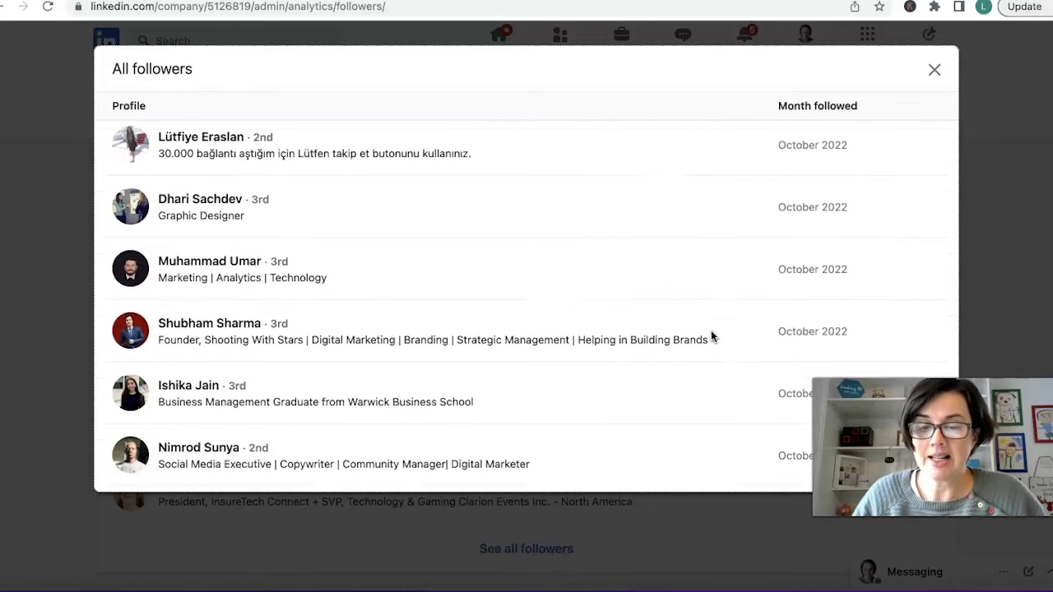
pyautogui.scroll(-4, 712, 336)
pyautogui.scroll(-4, 712, 336)
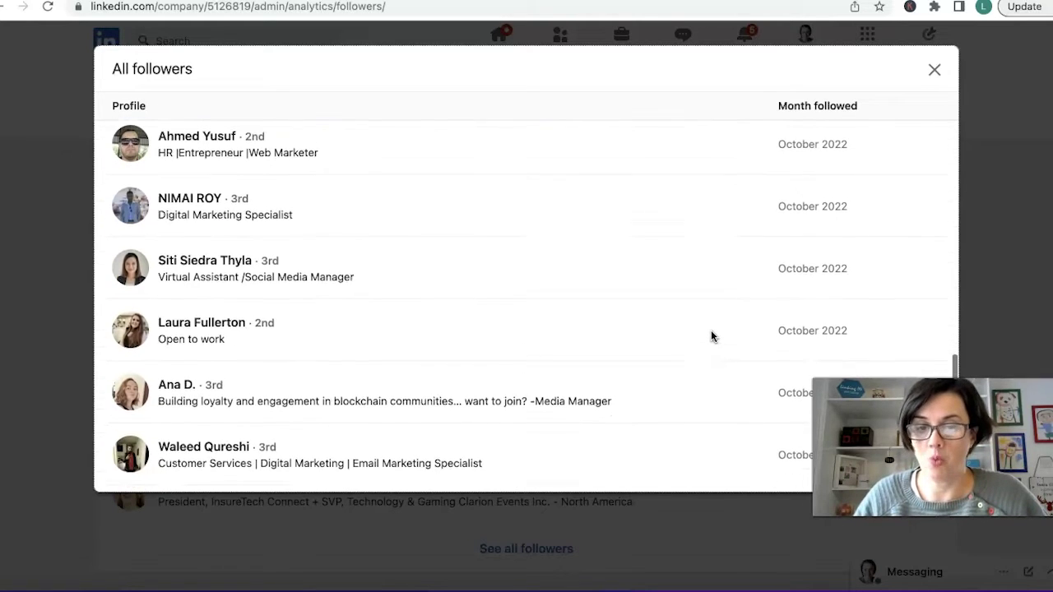
pyautogui.scroll(-4, 674, 418)
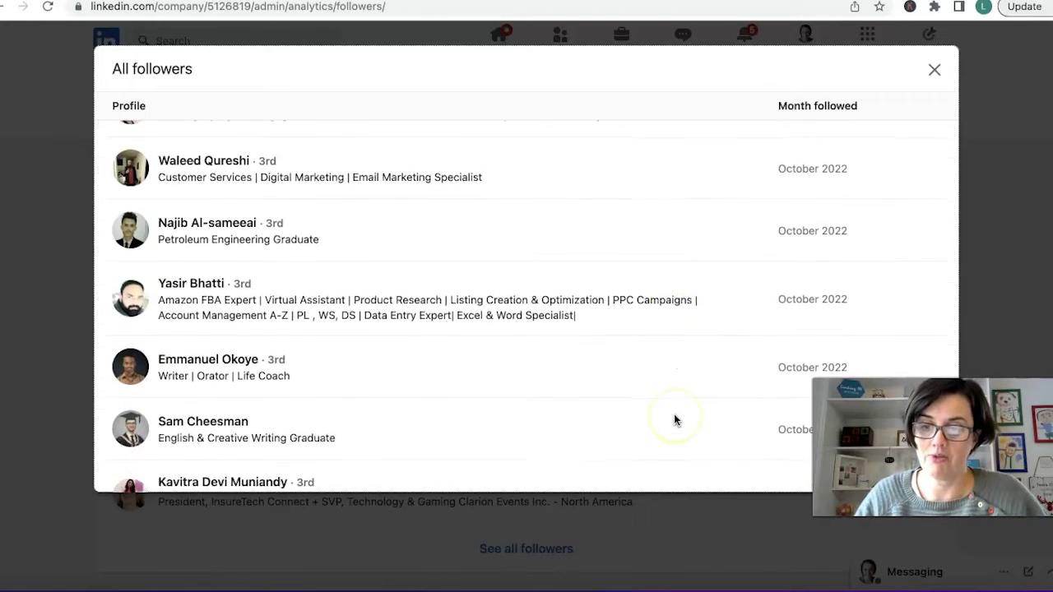
pyautogui.click(935, 70)
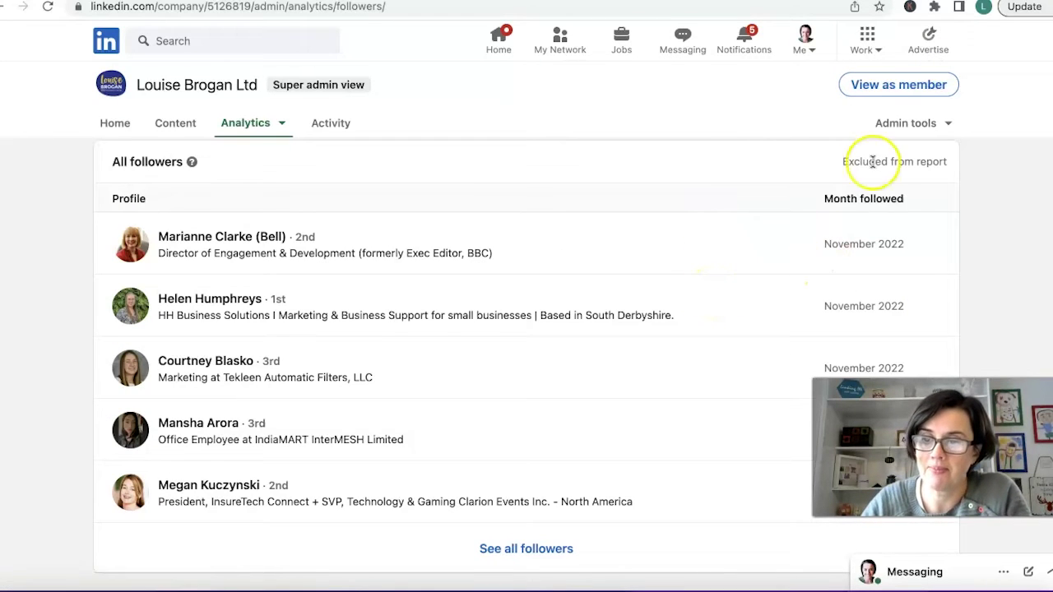
pyautogui.moveTo(840, 161); pyautogui.dragTo(945, 161)
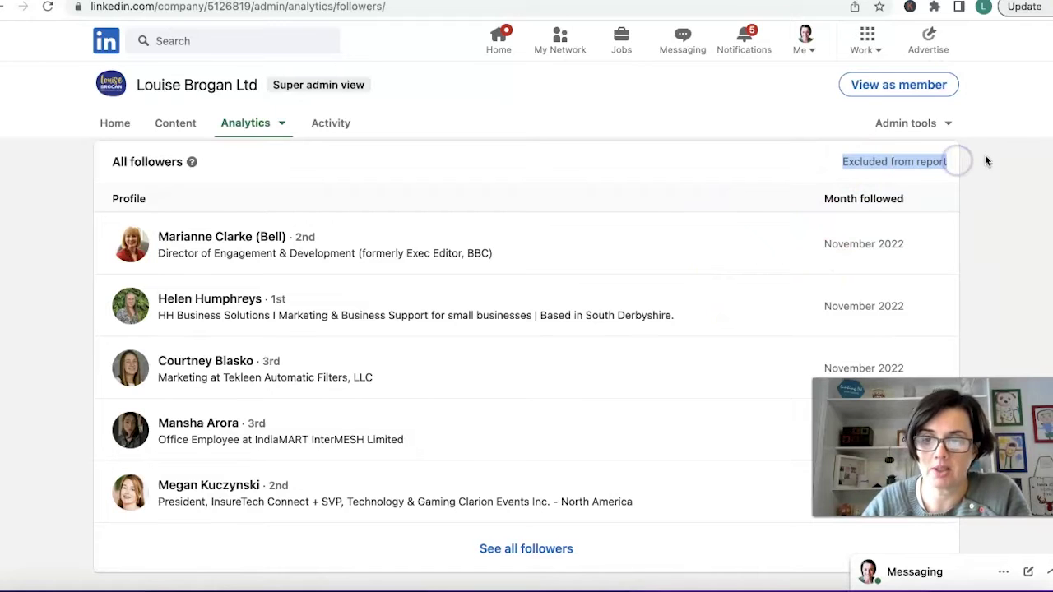
# Step: Export the followers report for Nov 1, 2022 - Nov 30, 2022 as an .XLS file
pyautogui.scroll(8, 986, 158)
pyautogui.scroll(5, 985, 155)
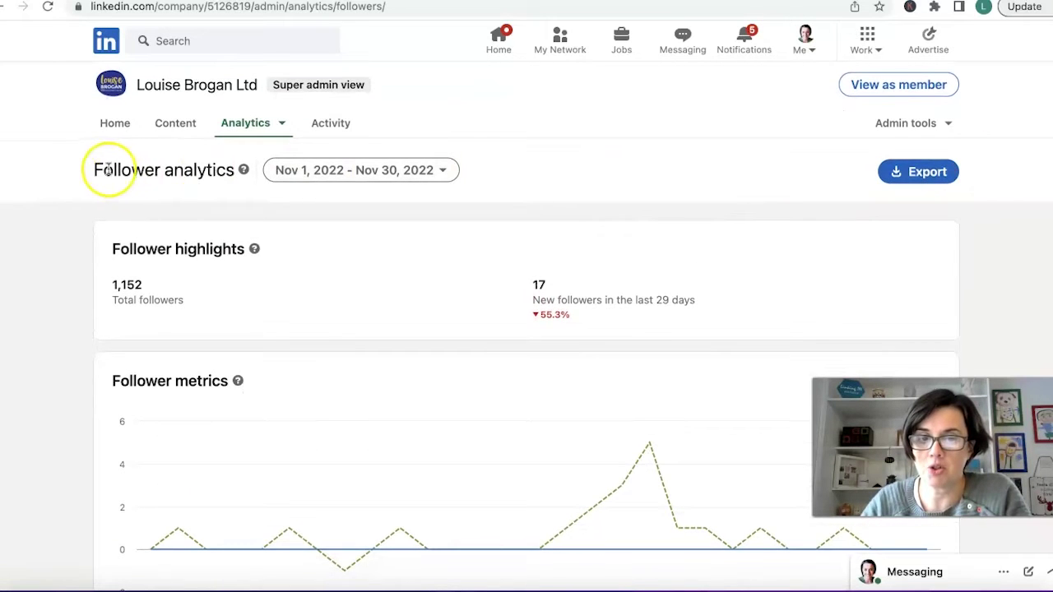
pyautogui.moveTo(96, 170); pyautogui.dragTo(224, 171)
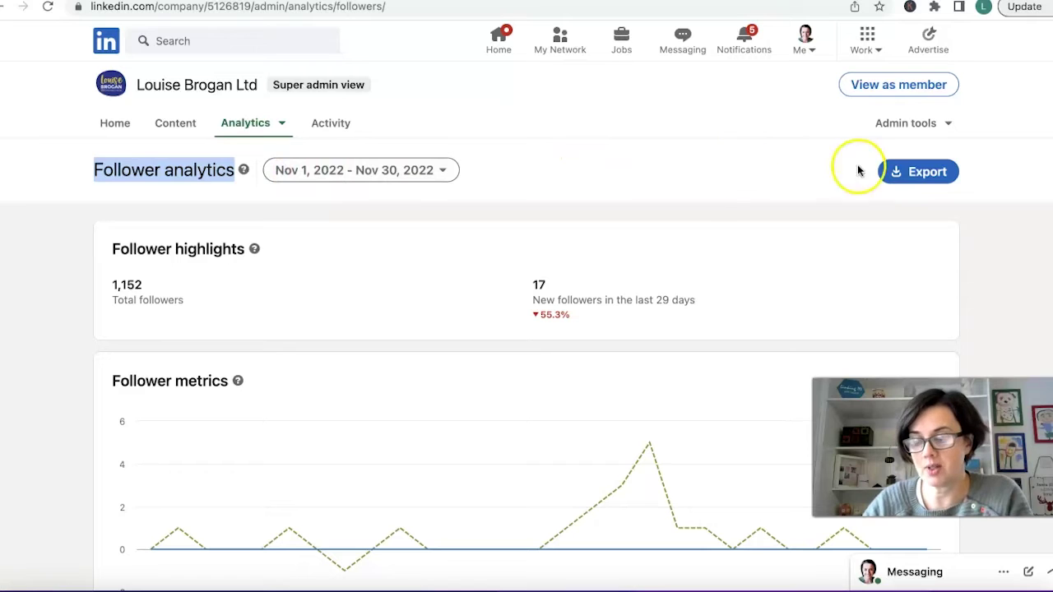
pyautogui.click(902, 171)
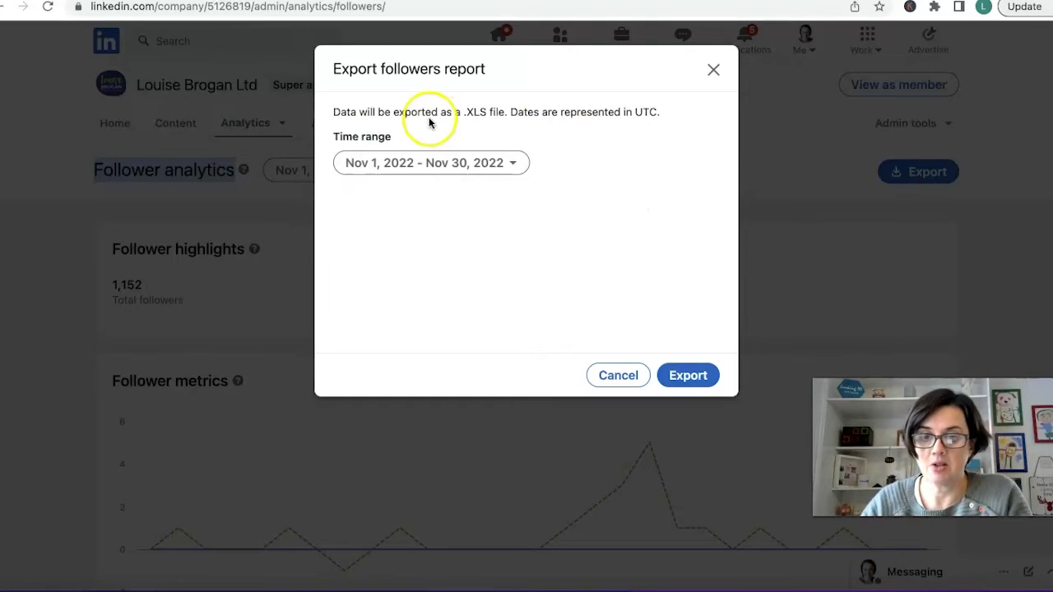
pyautogui.click(461, 112)
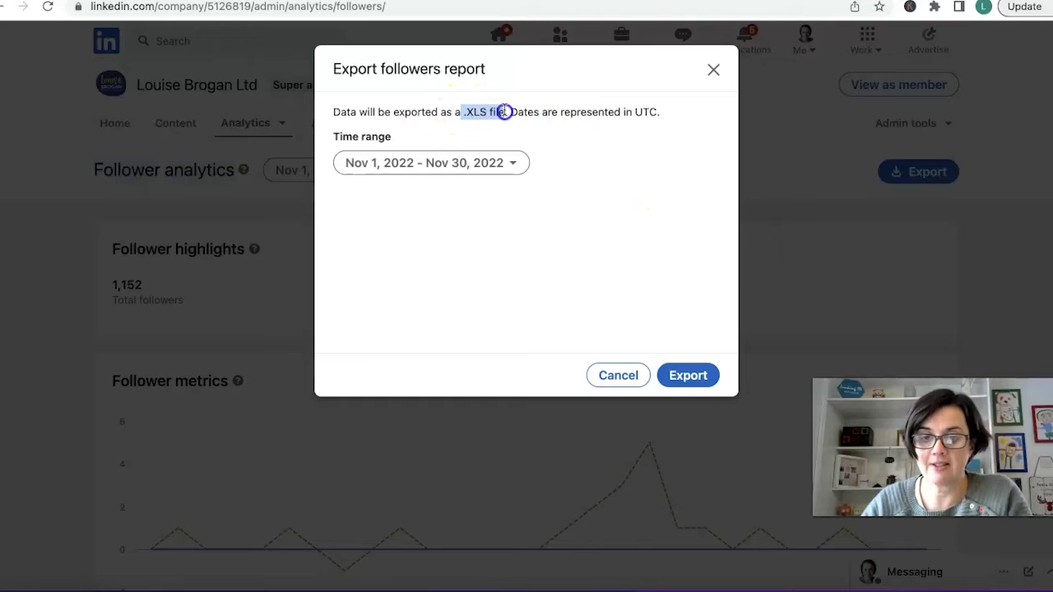
pyautogui.moveTo(504, 112); pyautogui.dragTo(507, 112)
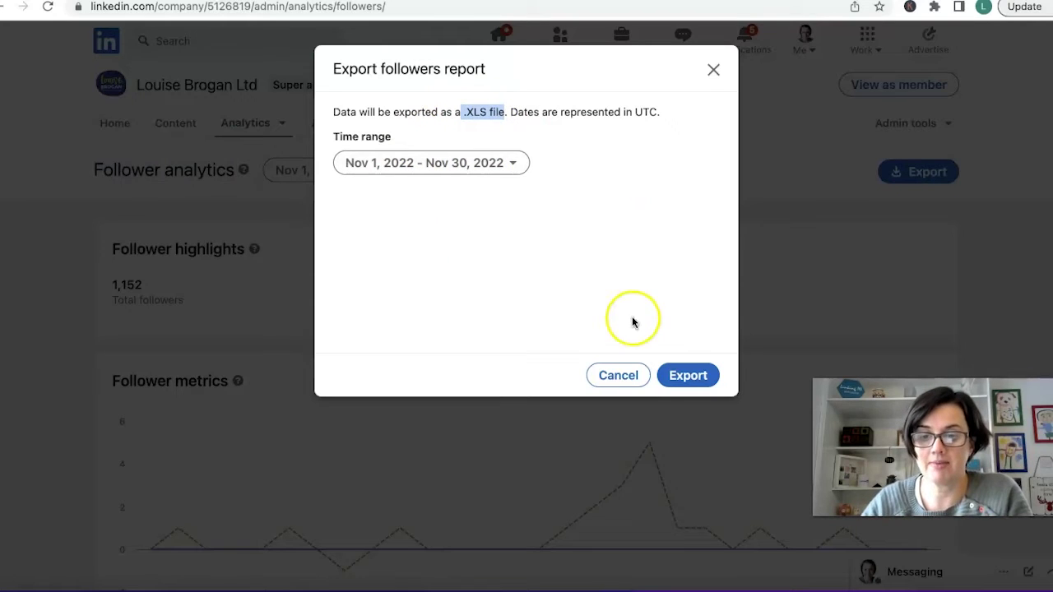
pyautogui.click(689, 378)
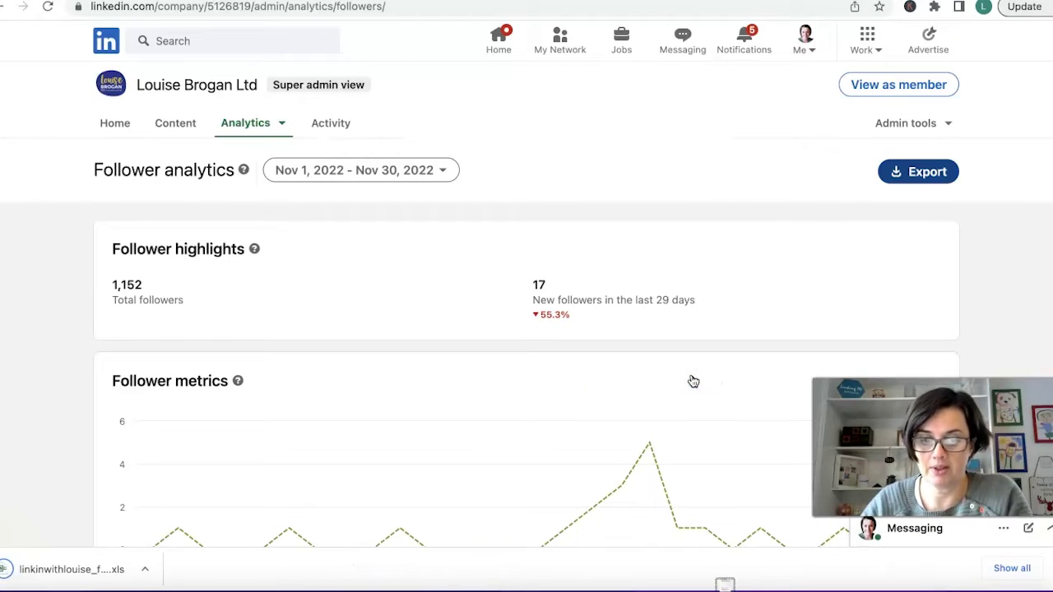
# Step: Open the downloaded followers report in Excel in an enlarged window and check the new followers entry for 11/19/2022
pyautogui.click(72, 571)
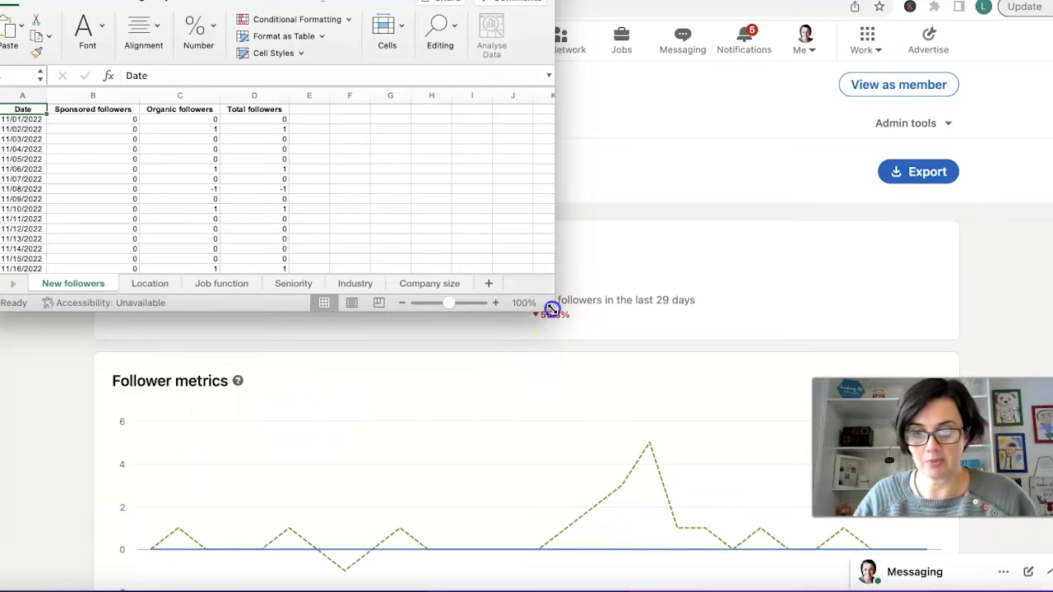
pyautogui.moveTo(774, 423); pyautogui.dragTo(943, 543)
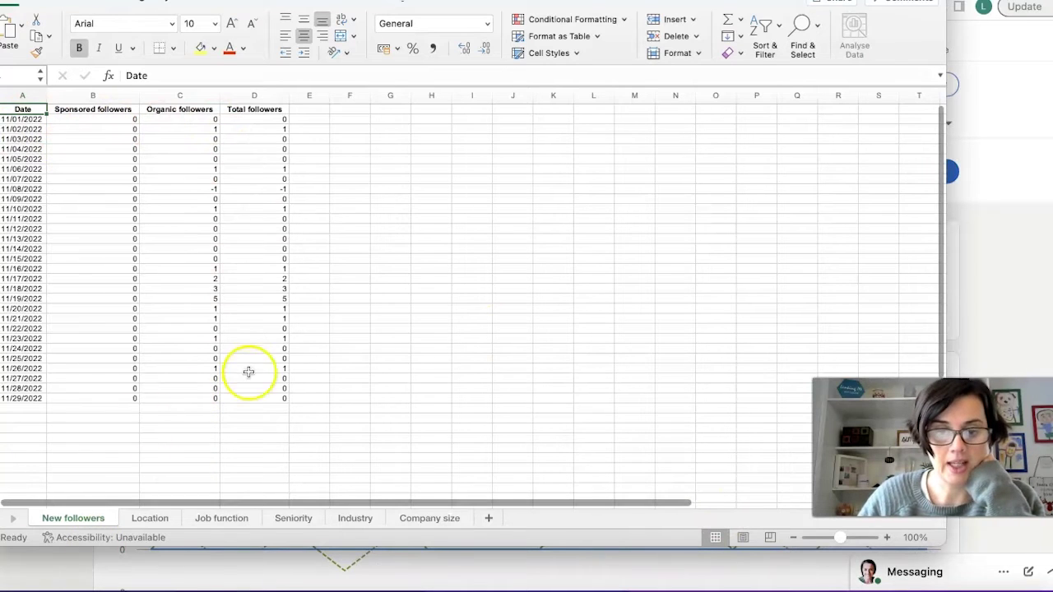
pyautogui.click(255, 298)
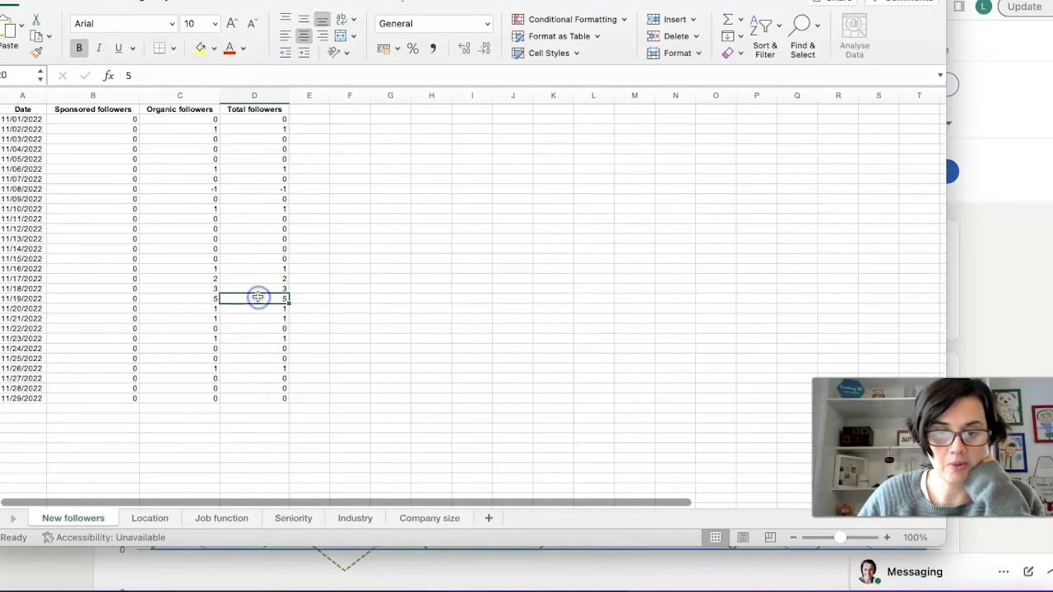
pyautogui.click(21, 300)
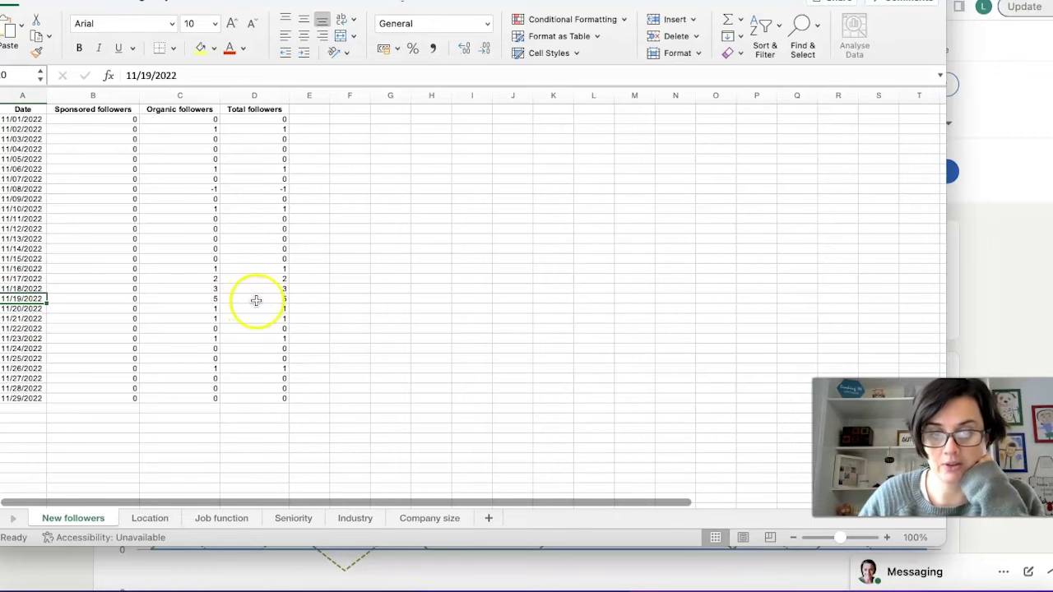
# Step: Examine the follower breakdowns on the Location and Job function sheets of the exported report
pyautogui.click(150, 520)
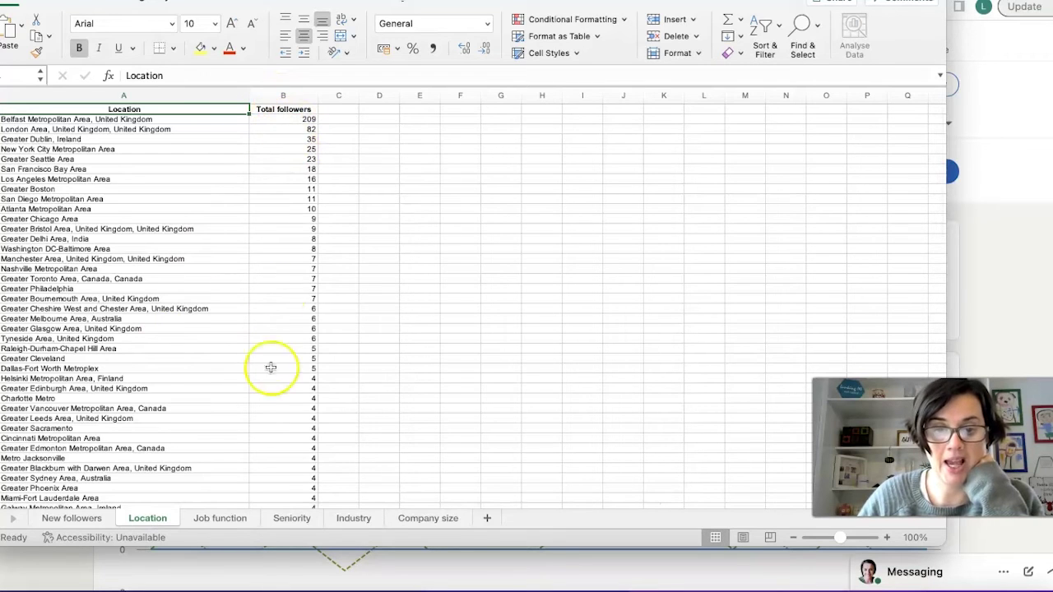
pyautogui.click(222, 520)
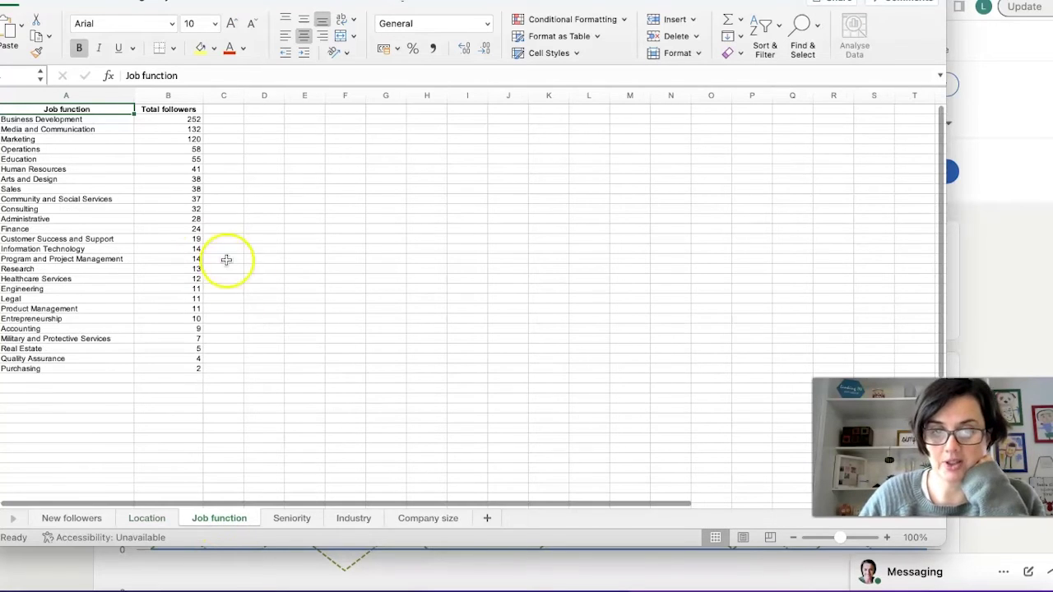
pyautogui.scroll(5, 181, 188)
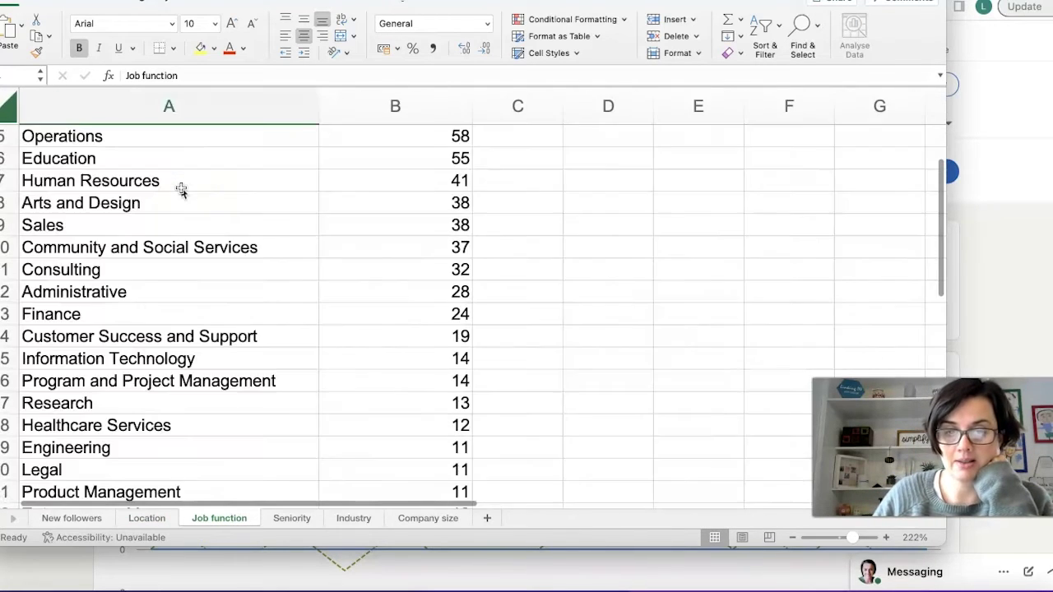
# Step: Finish reading the Job function sheet and examine the follower breakdown on the Seniority sheet at an enlarged zoom
pyautogui.scroll(-1, 181, 188)
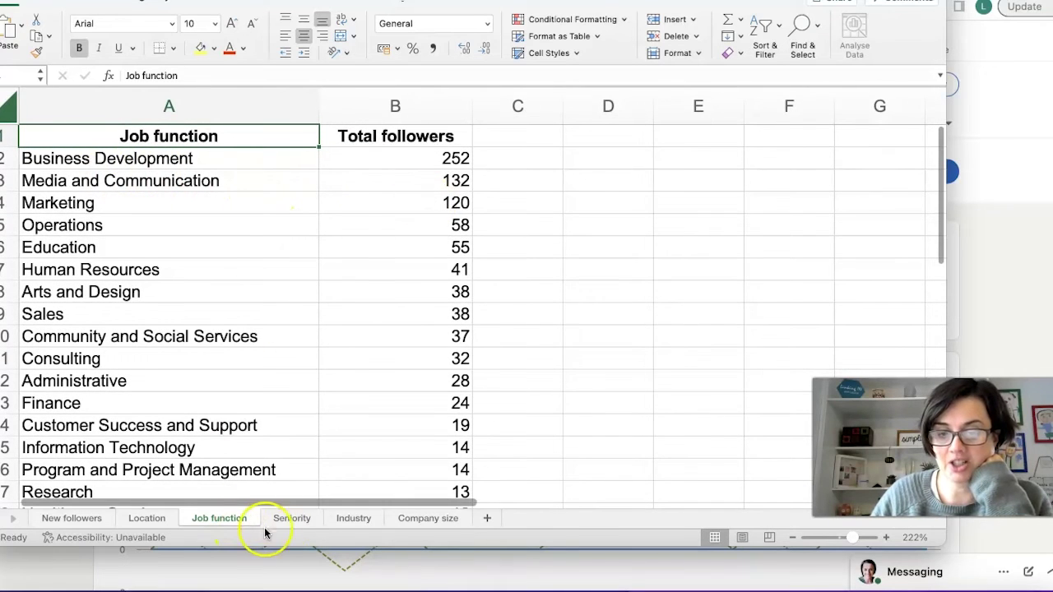
pyautogui.click(292, 519)
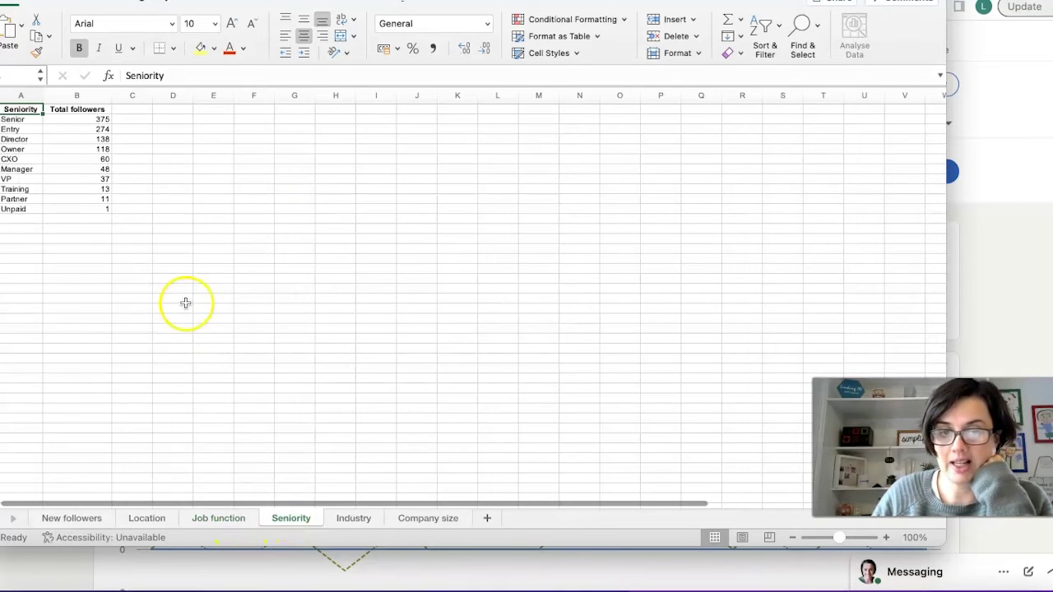
pyautogui.scroll(-3, 98, 296)
pyautogui.scroll(2, 99, 296)
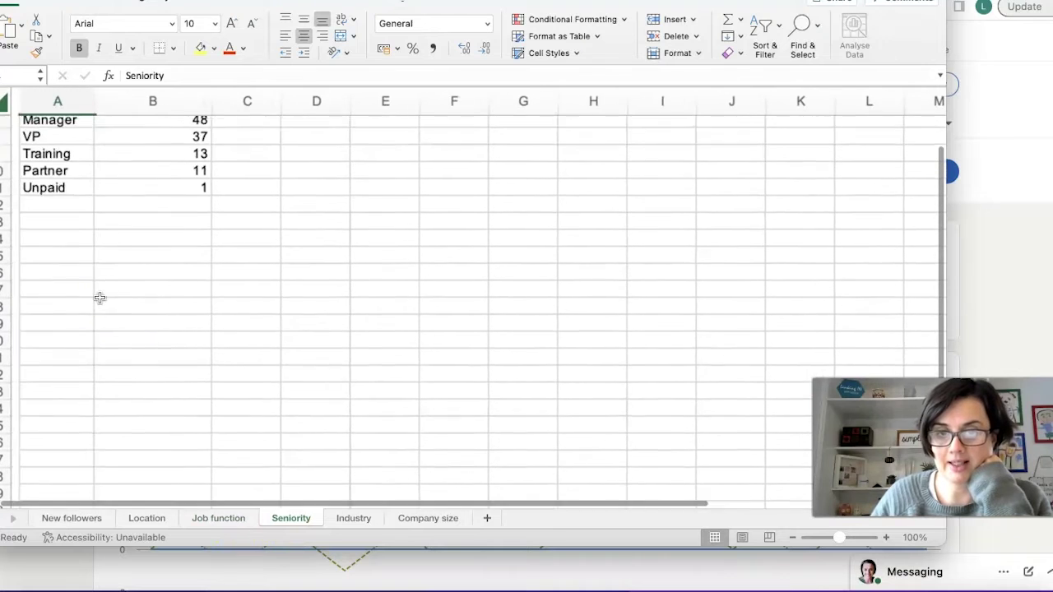
pyautogui.scroll(5, 99, 297)
pyautogui.scroll(3, 58, 131)
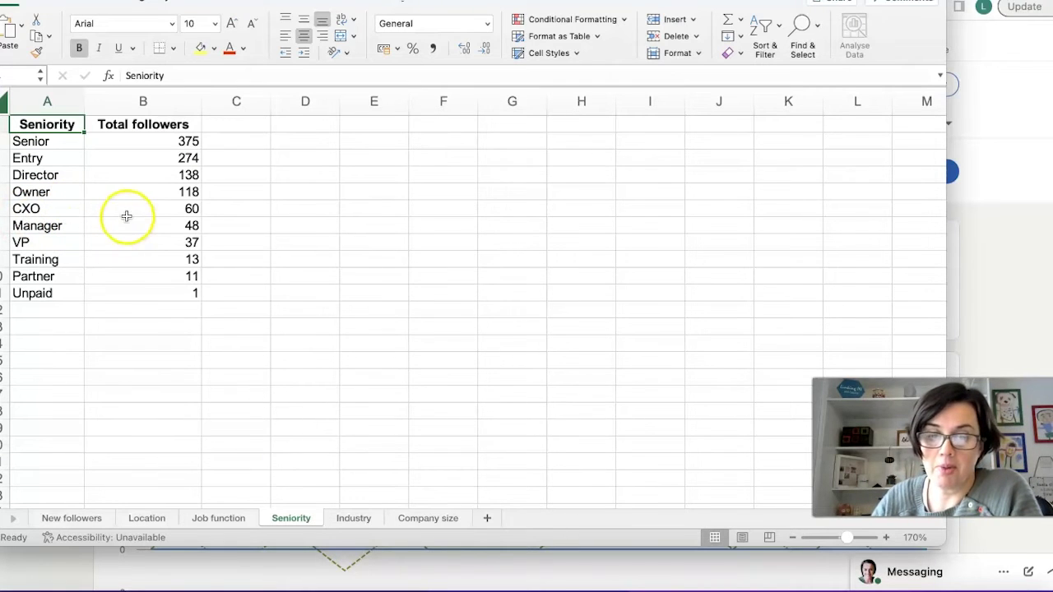
# Step: Examine the follower breakdown on the Industry sheet and highlight the Law Practice row with its follower count
pyautogui.click(353, 518)
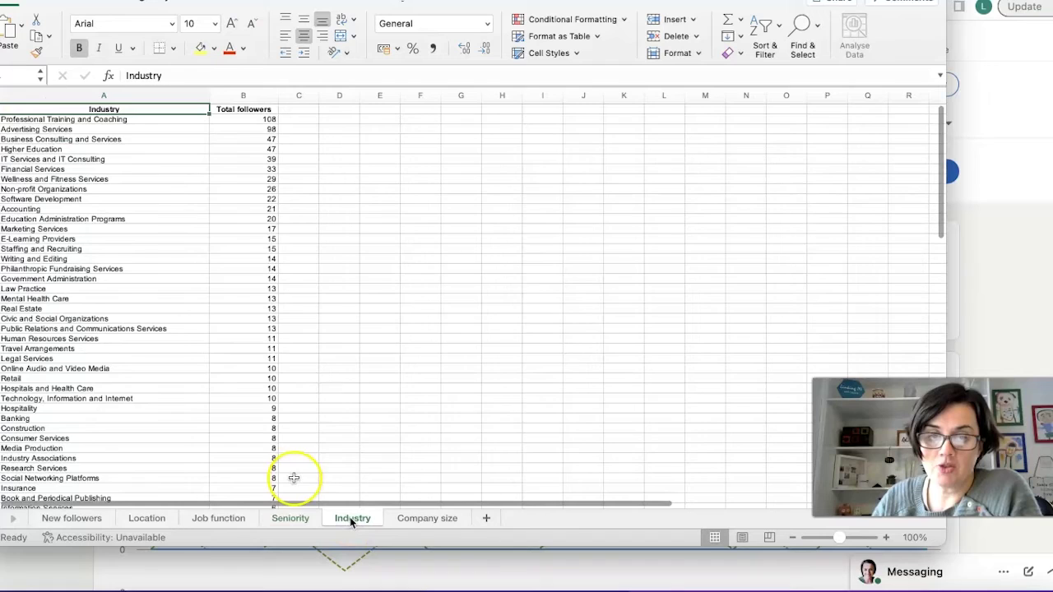
pyautogui.scroll(3, 173, 252)
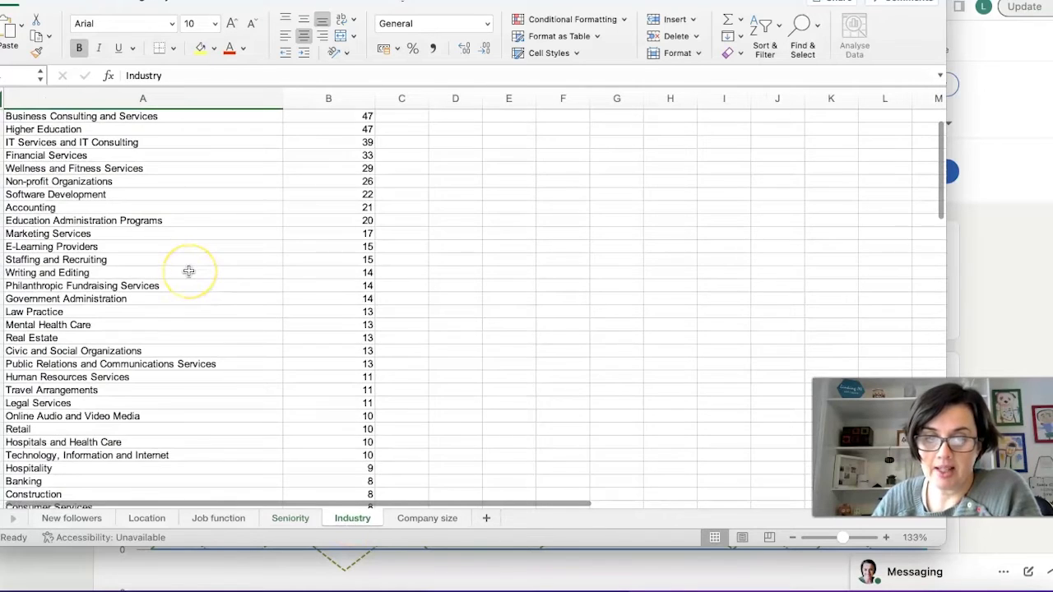
pyautogui.scroll(2, 188, 270)
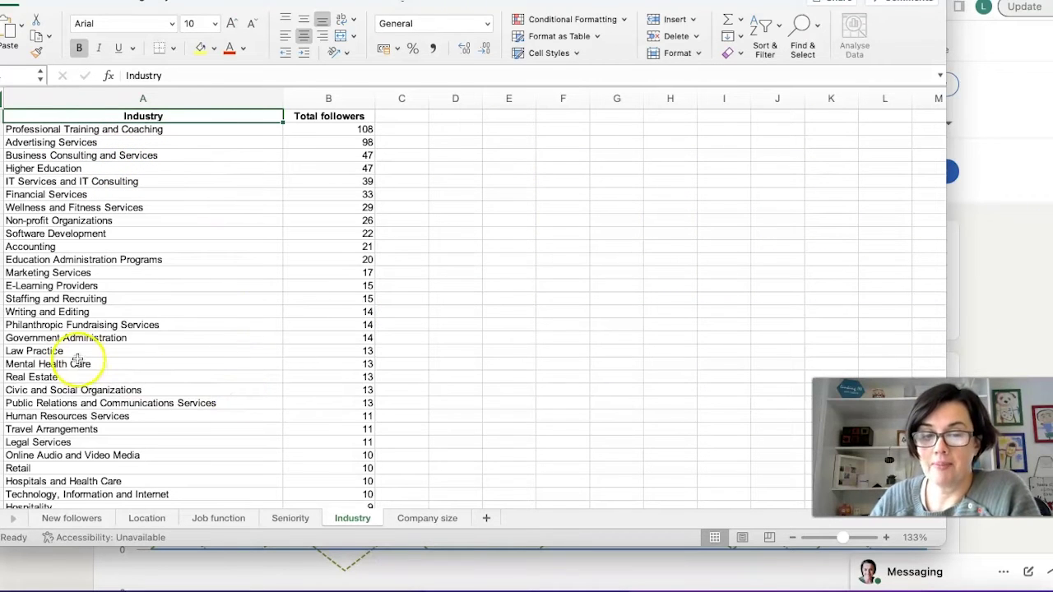
pyautogui.moveTo(77, 354); pyautogui.dragTo(262, 350)
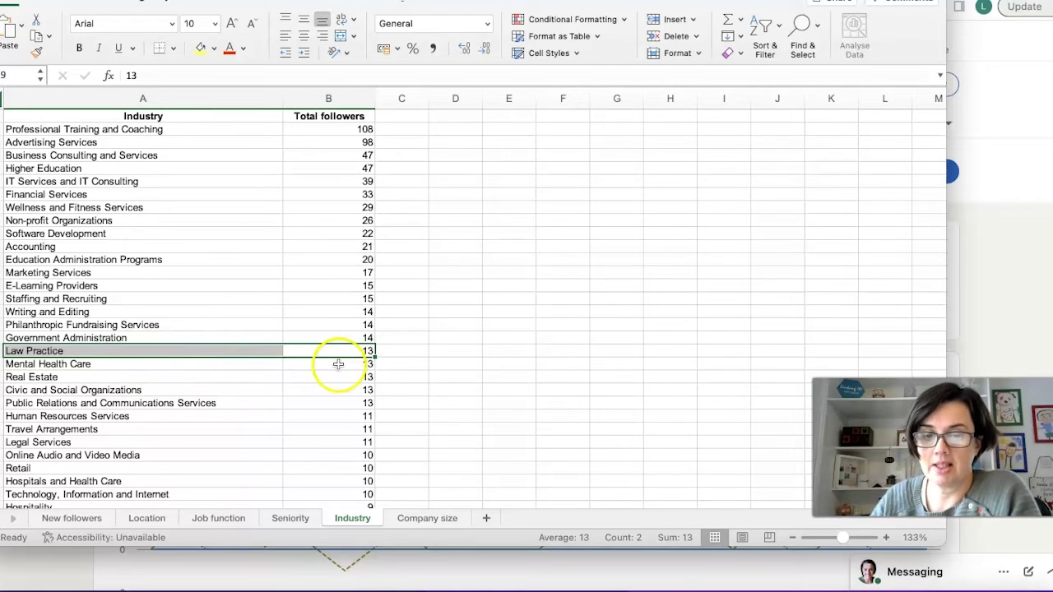
# Step: Examine the Company size sheet and highlight the total followers for the 2-10 and 11-50 company sizes
pyautogui.click(439, 522)
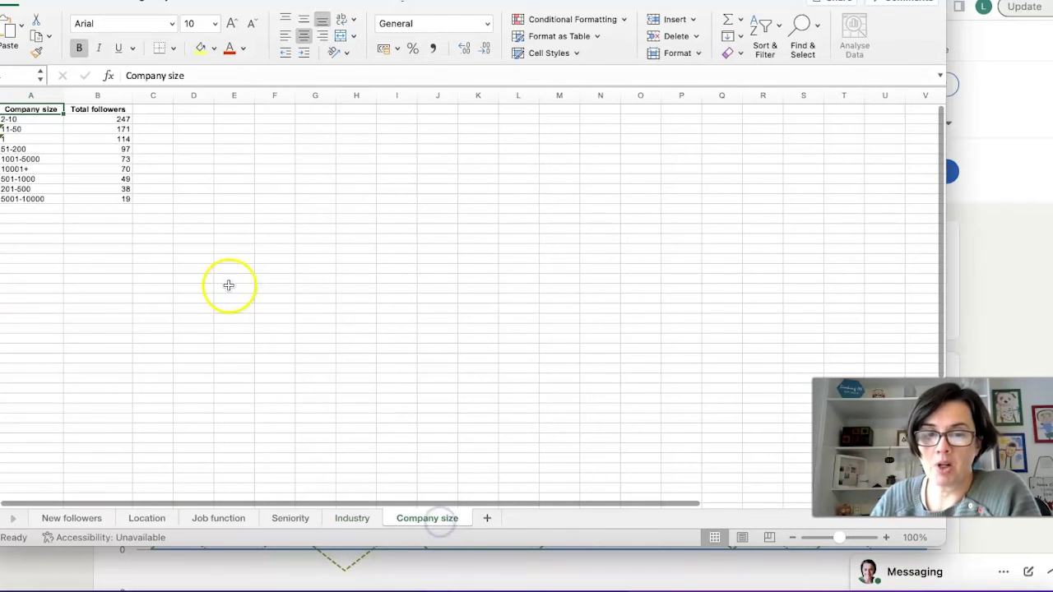
pyautogui.scroll(3, 164, 239)
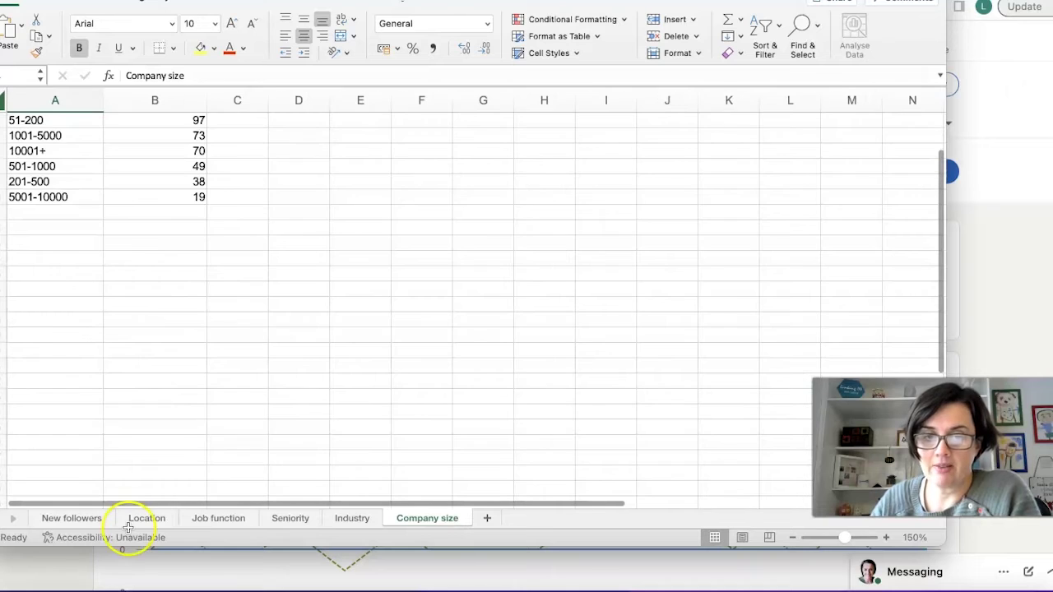
pyautogui.scroll(2, 120, 146)
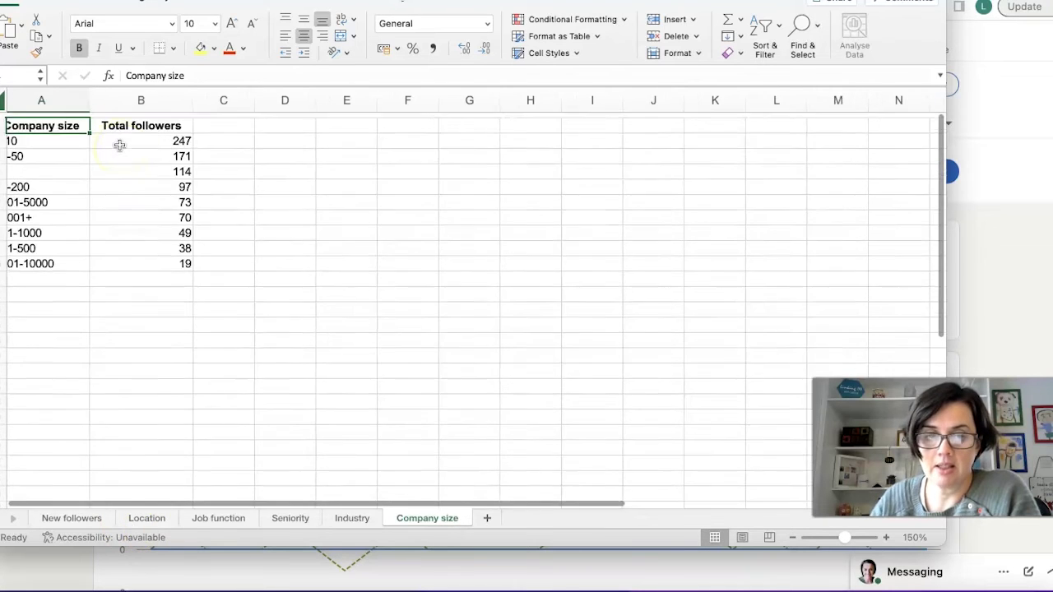
pyautogui.hscroll(-1, 120, 144)
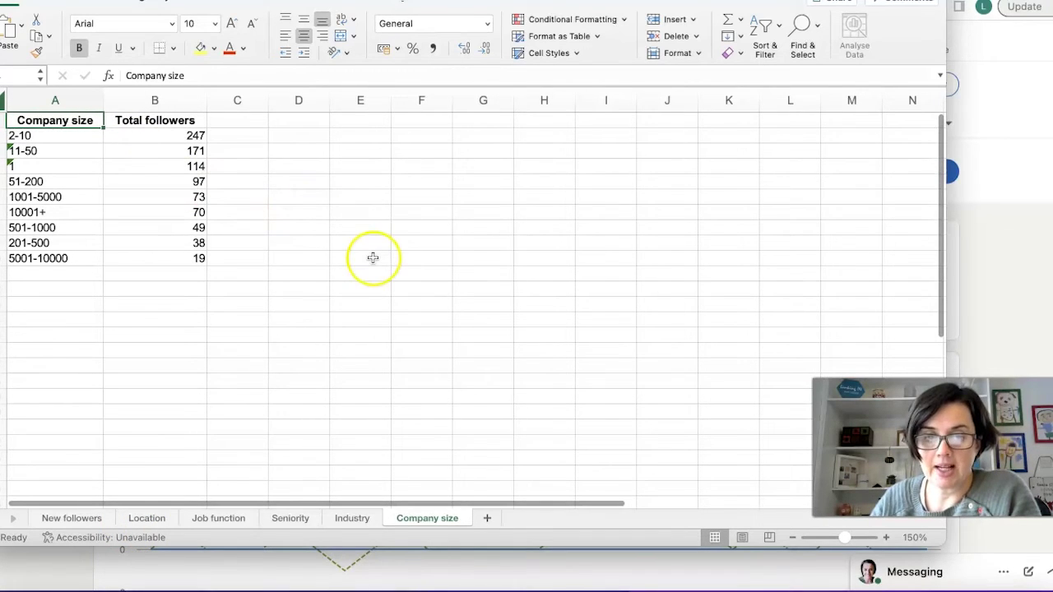
pyautogui.moveTo(197, 136); pyautogui.dragTo(197, 148)
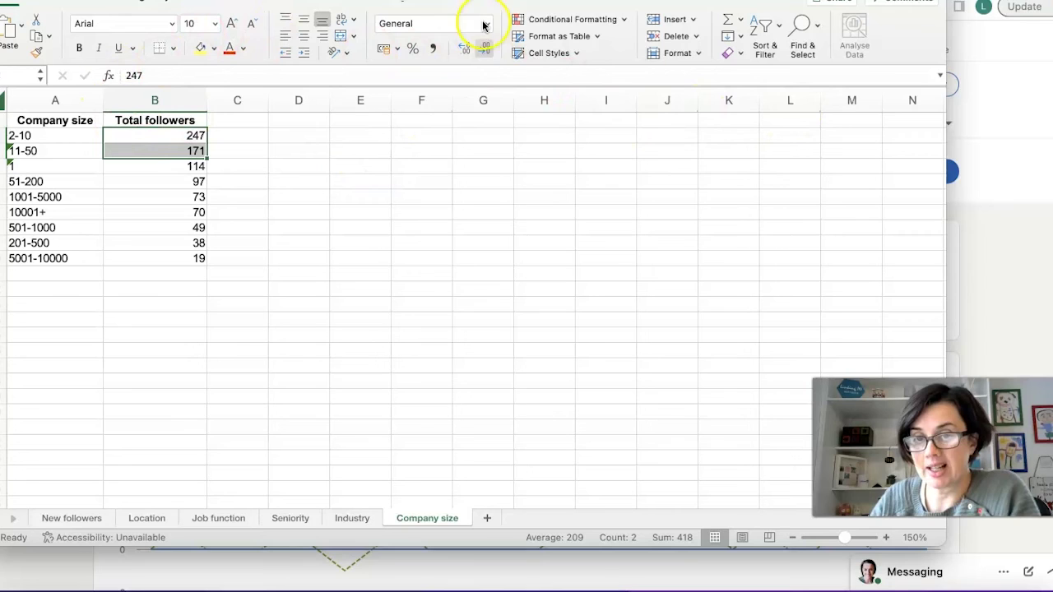
pyautogui.click(646, 0)
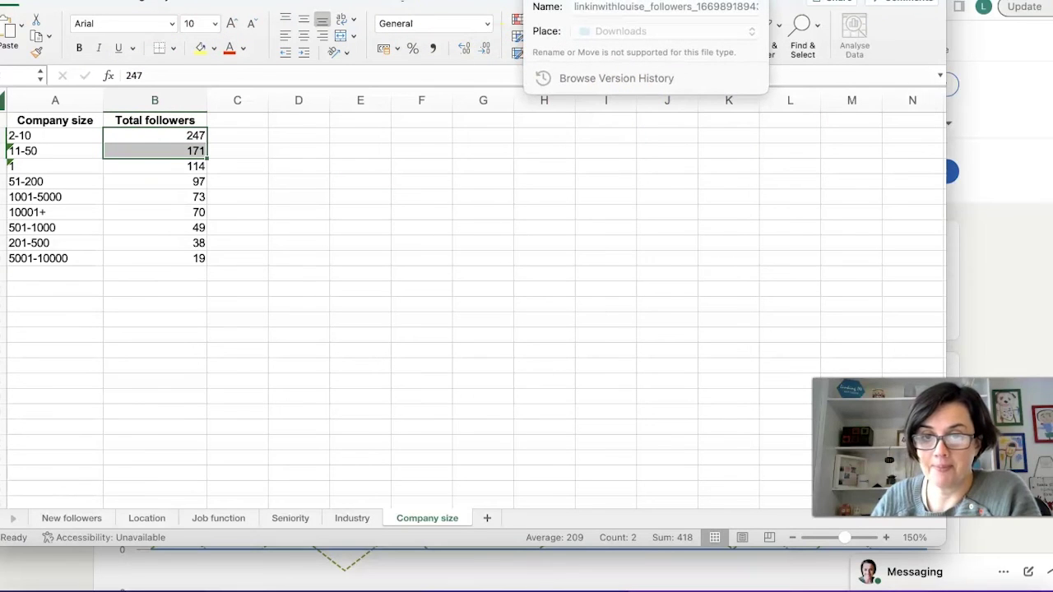
pyautogui.press('Escape')
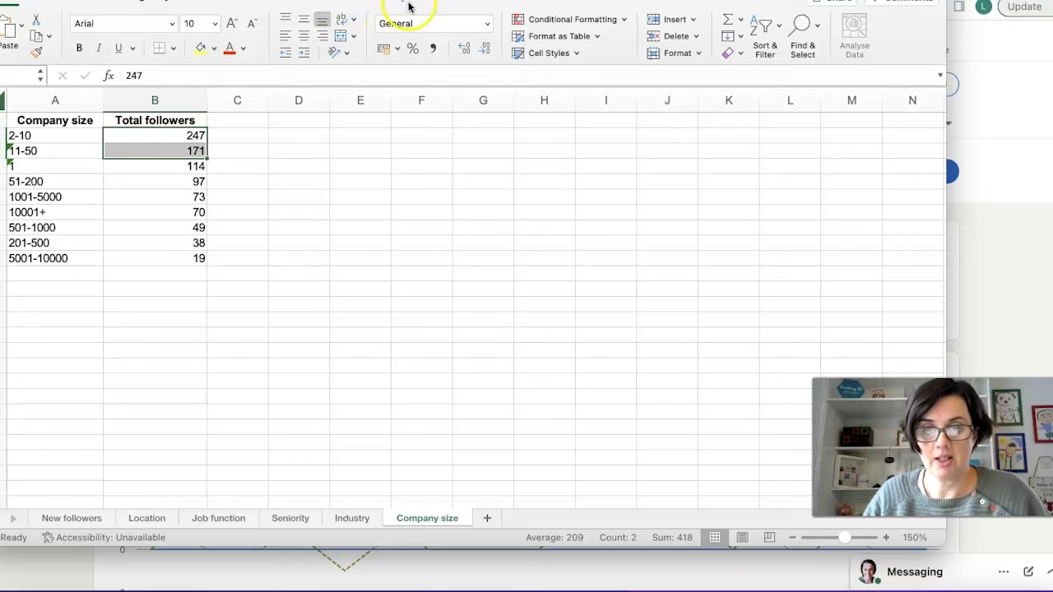
# Step: Return to the LinkedIn Follower analytics page in the browser and review its metrics, demographics and All followers list
pyautogui.click(985, 141)
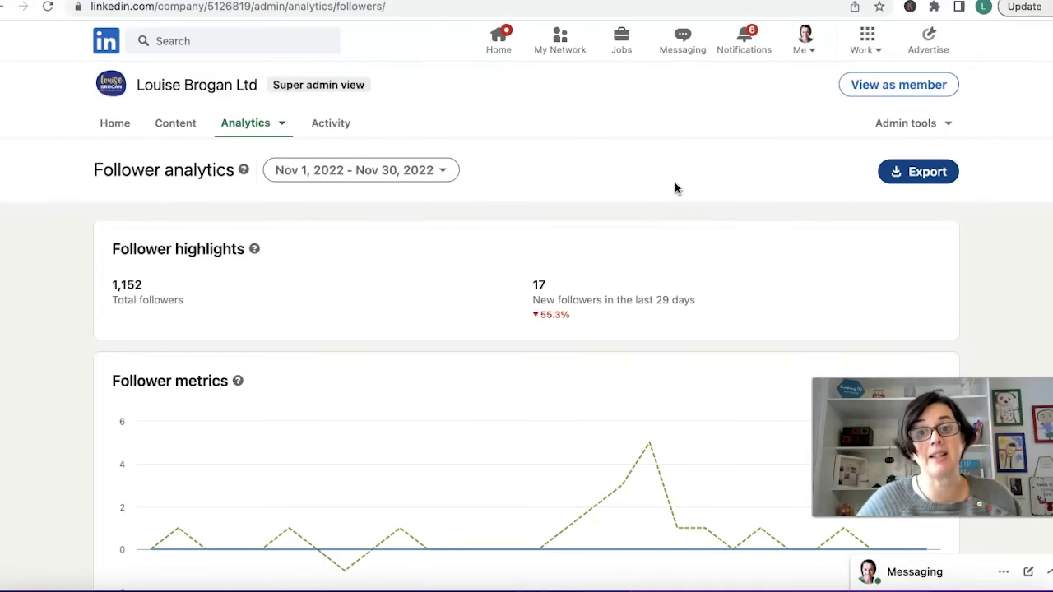
pyautogui.scroll(-2, 391, 358)
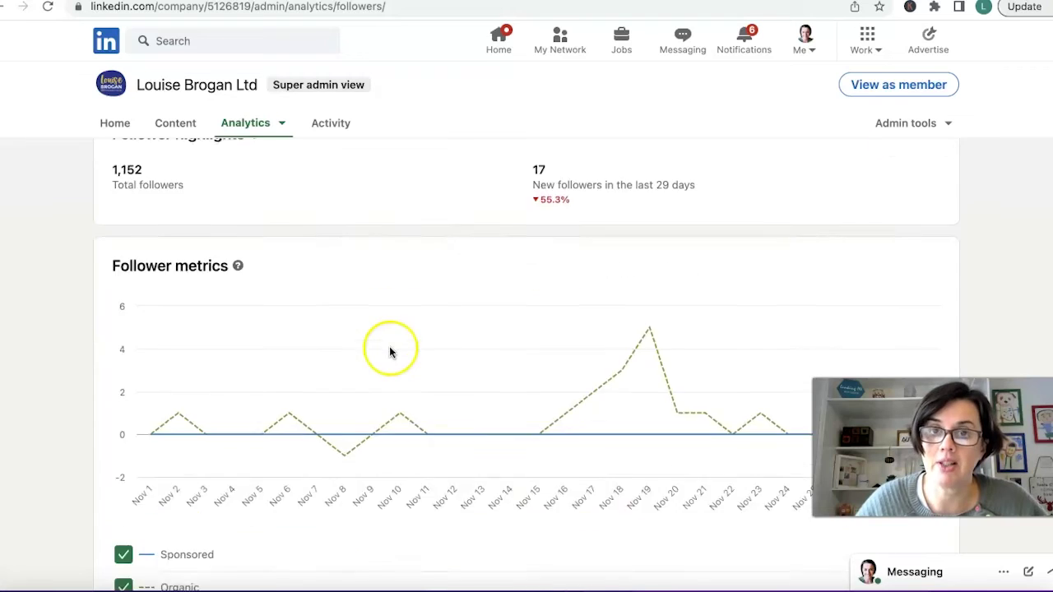
pyautogui.scroll(-10, 390, 352)
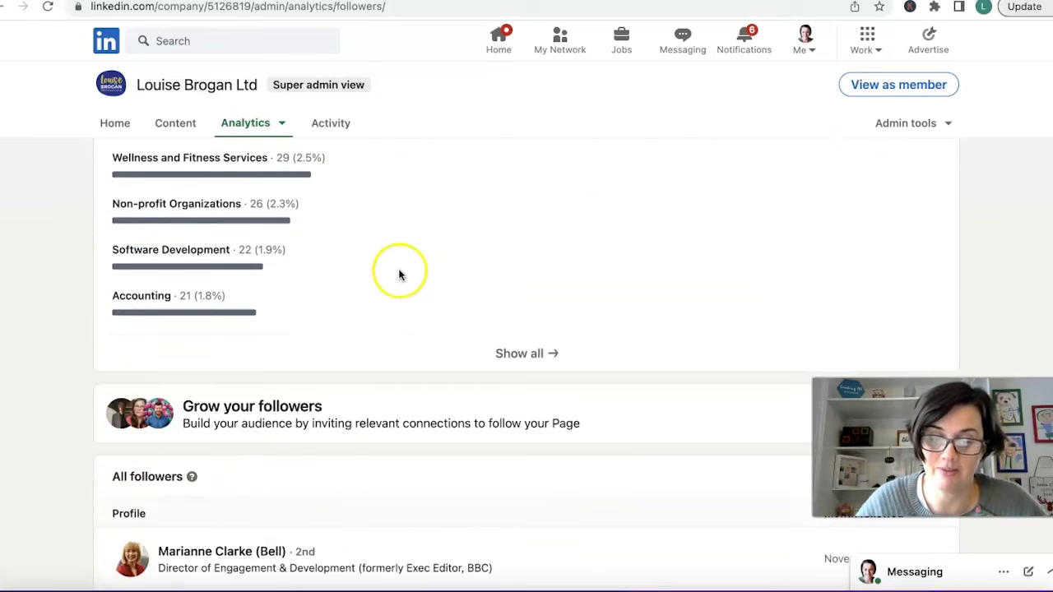
pyautogui.scroll(-4, 399, 275)
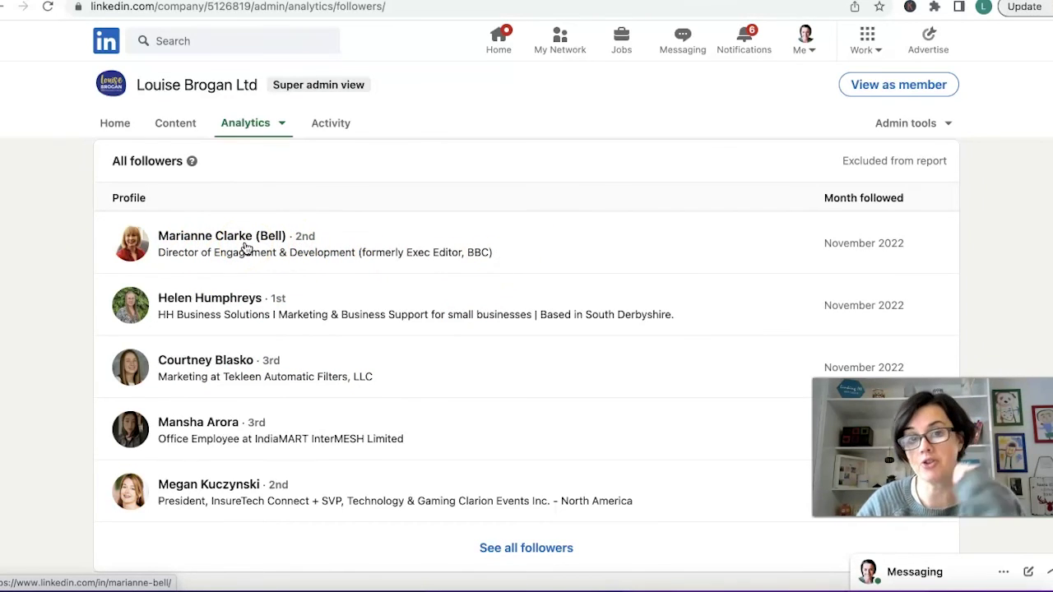
pyautogui.scroll(15, 494, 474)
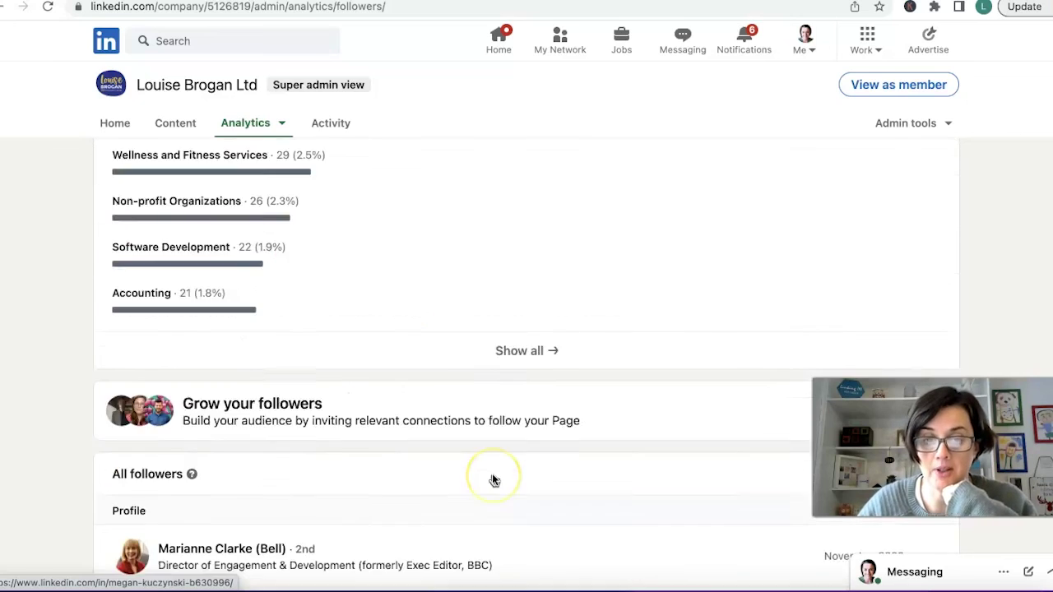